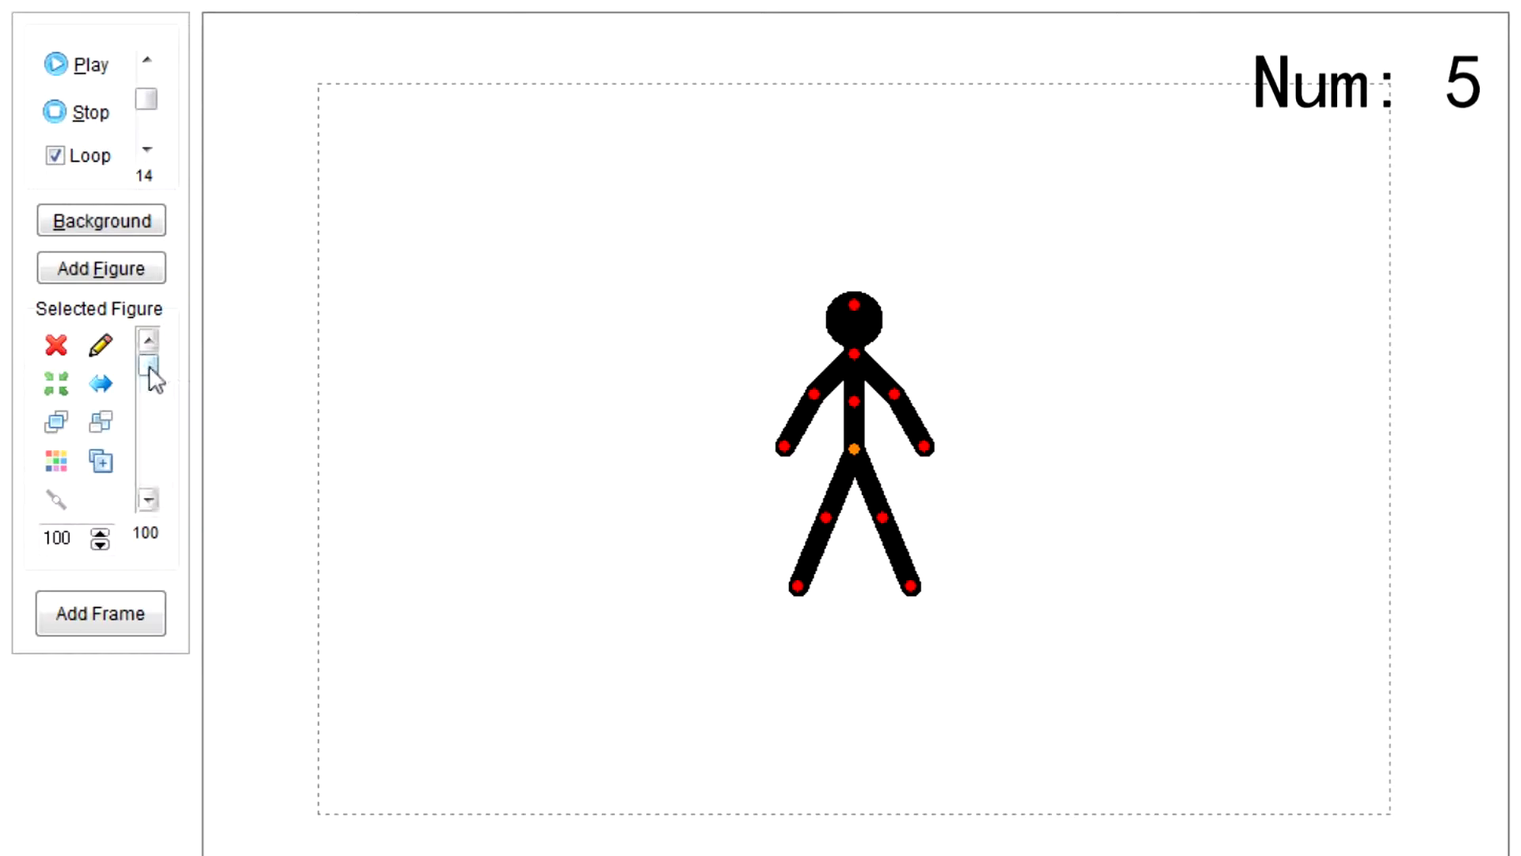
mouse_move(149, 368)
mouse_down()
mouse_move(150, 468)
mouse_move(150, 380)
mouse_move(154, 455)
mouse_move(168, 365)
mouse_up()
click(57, 458)
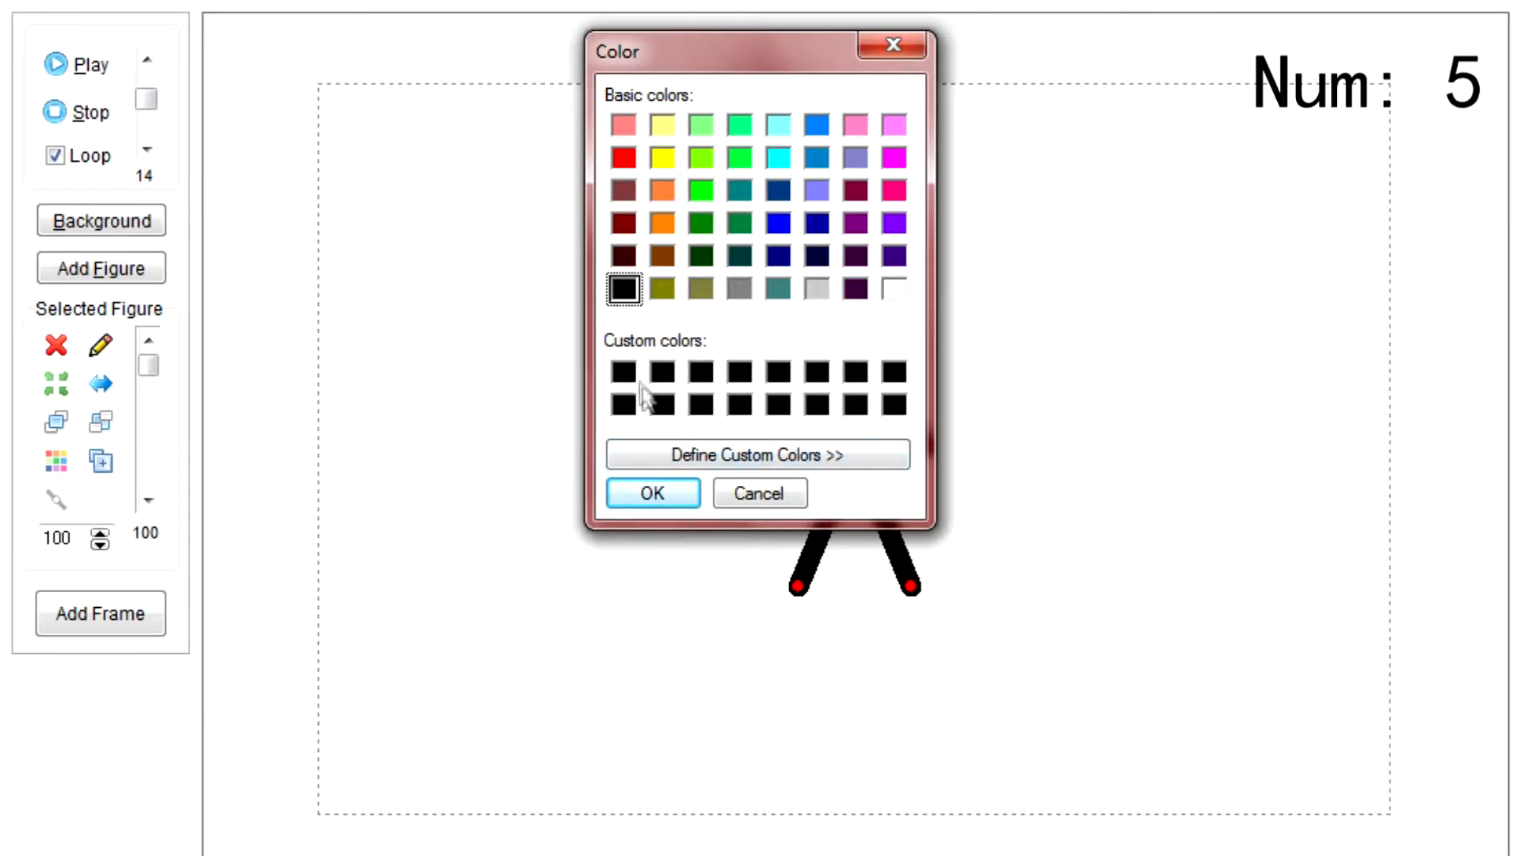
click(681, 488)
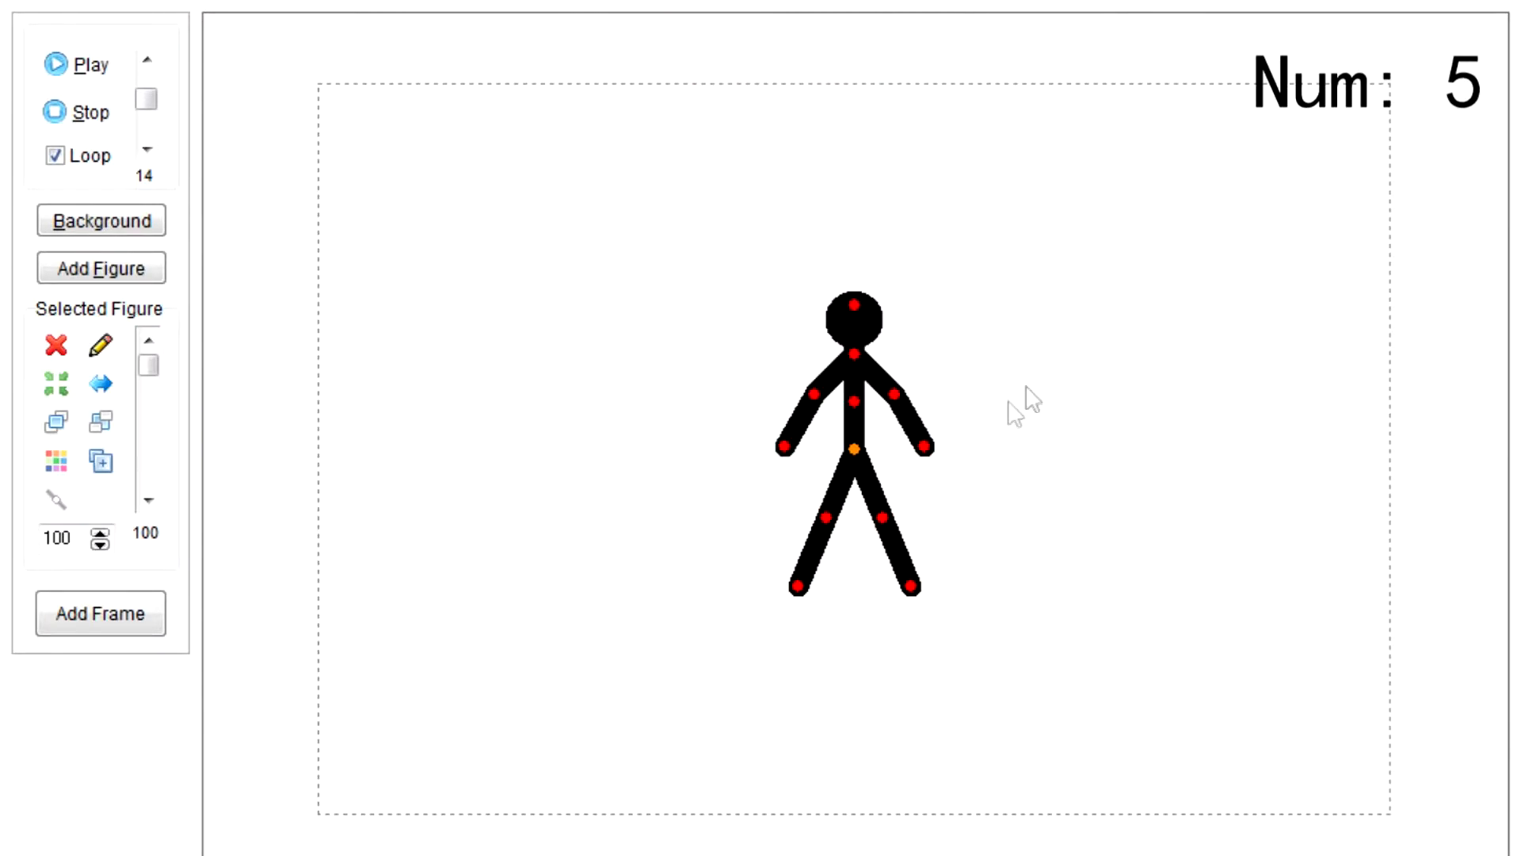
click(57, 459)
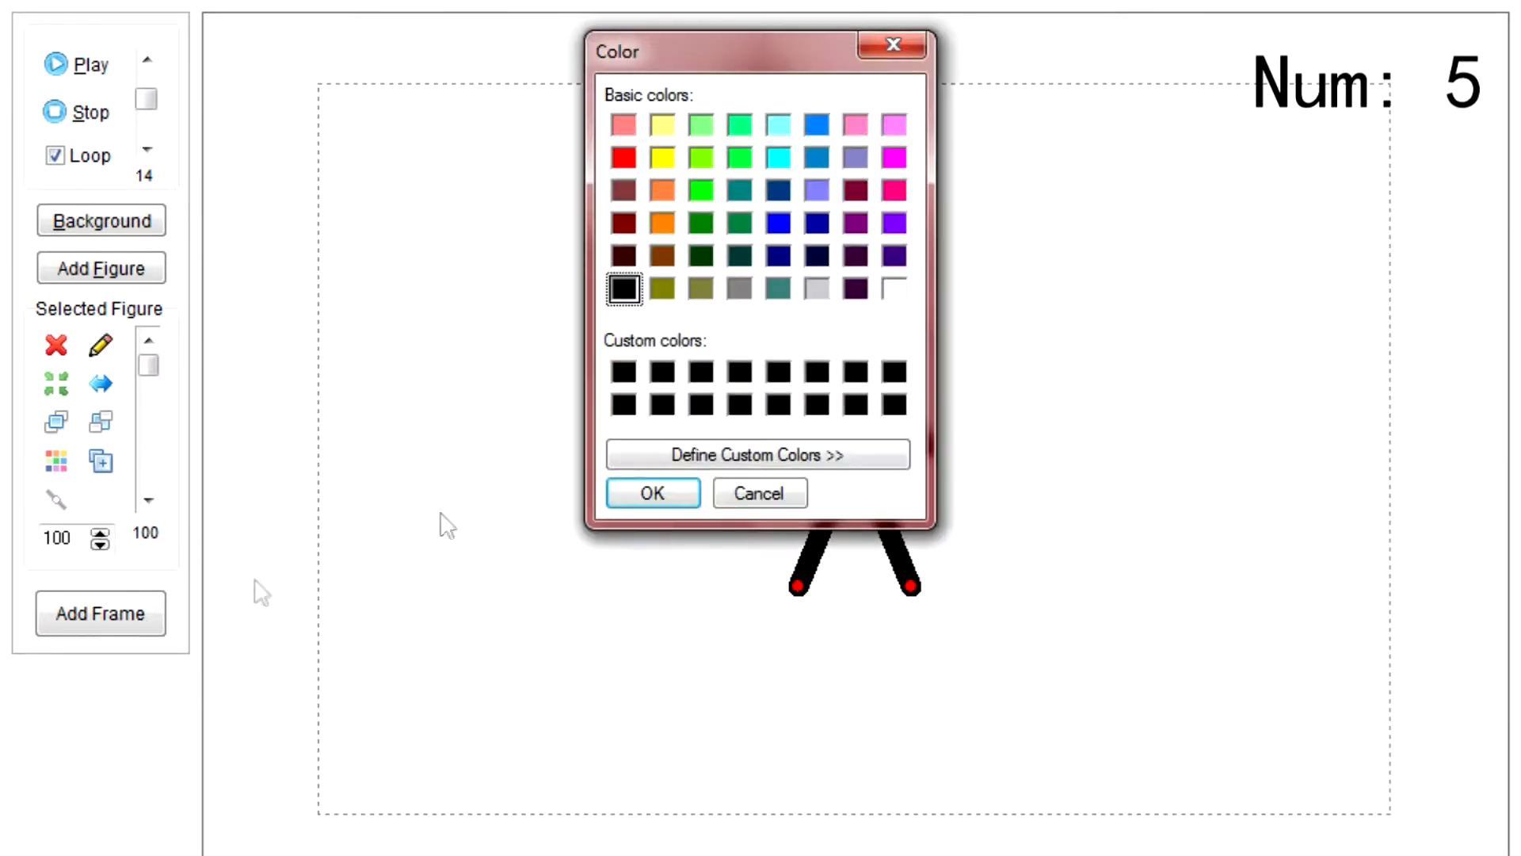
click(759, 456)
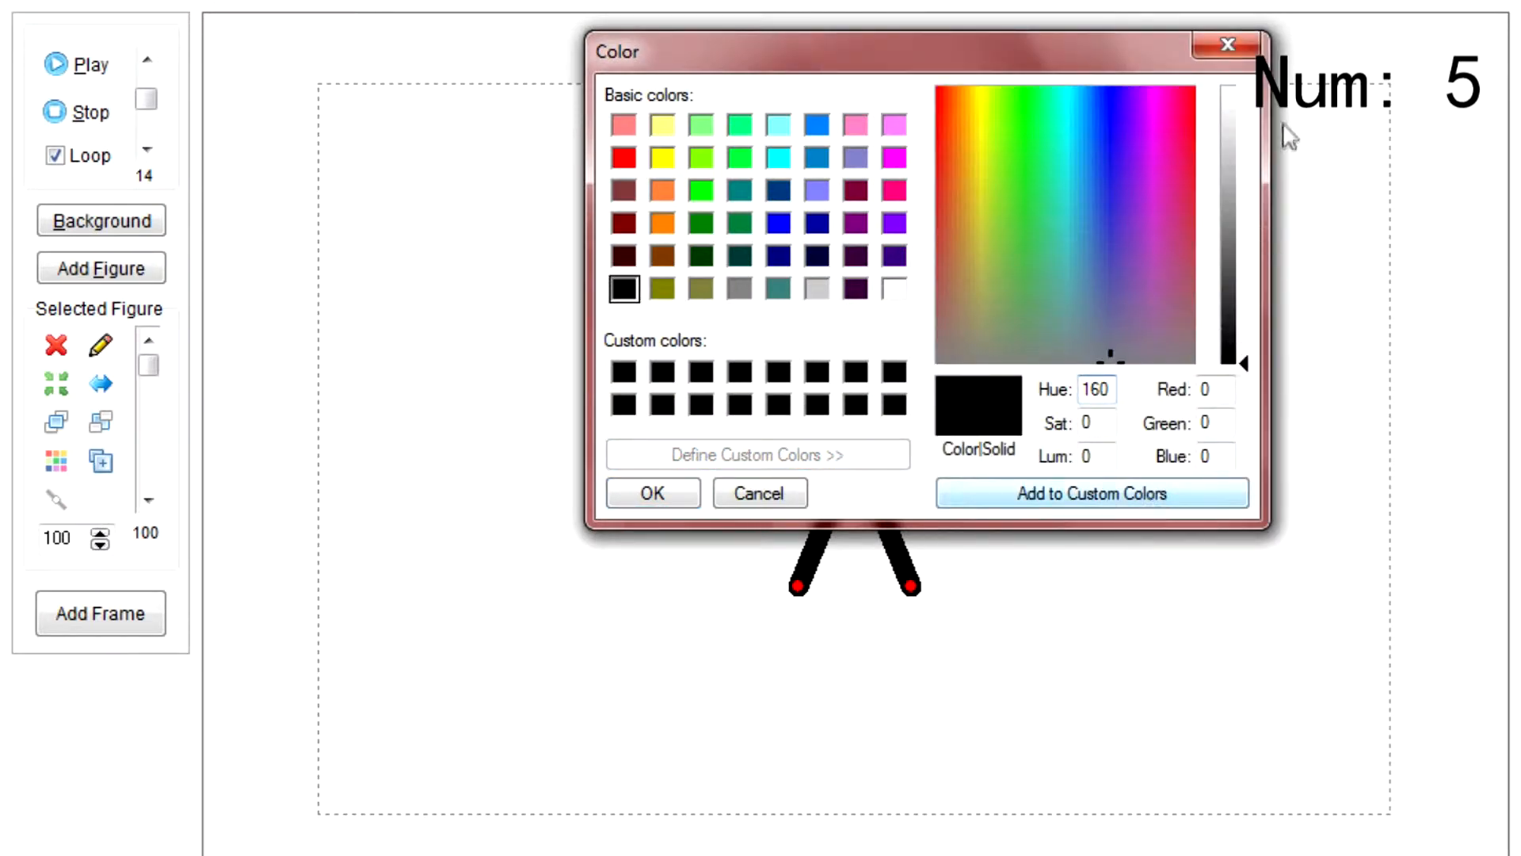
click(1229, 45)
Recolour the stick figure with a custom dark grey of luminance 47, storing it among the custom colours.
click(57, 462)
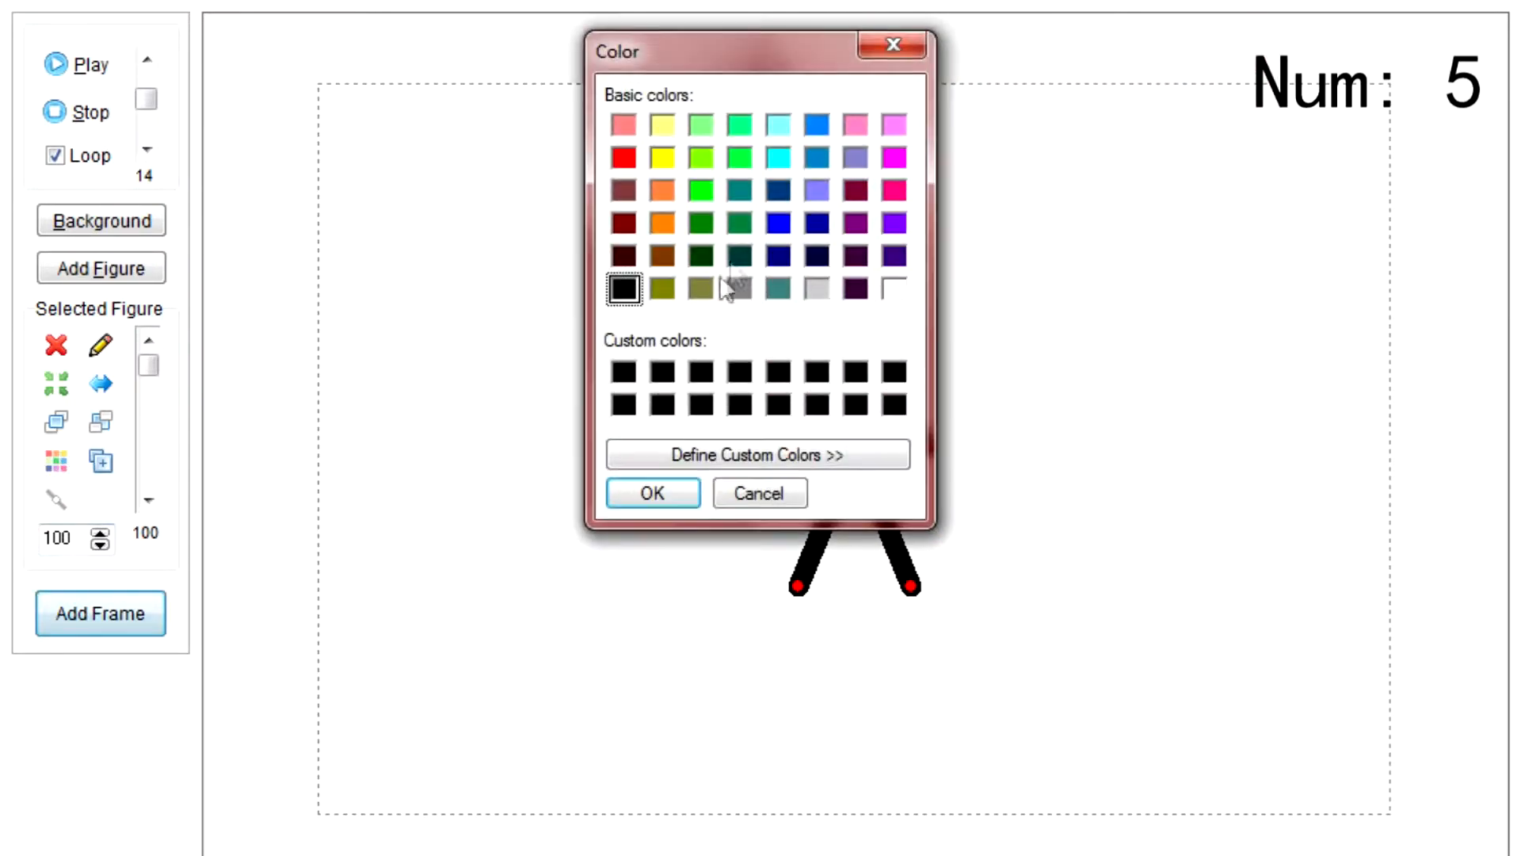
click(697, 454)
click(1232, 310)
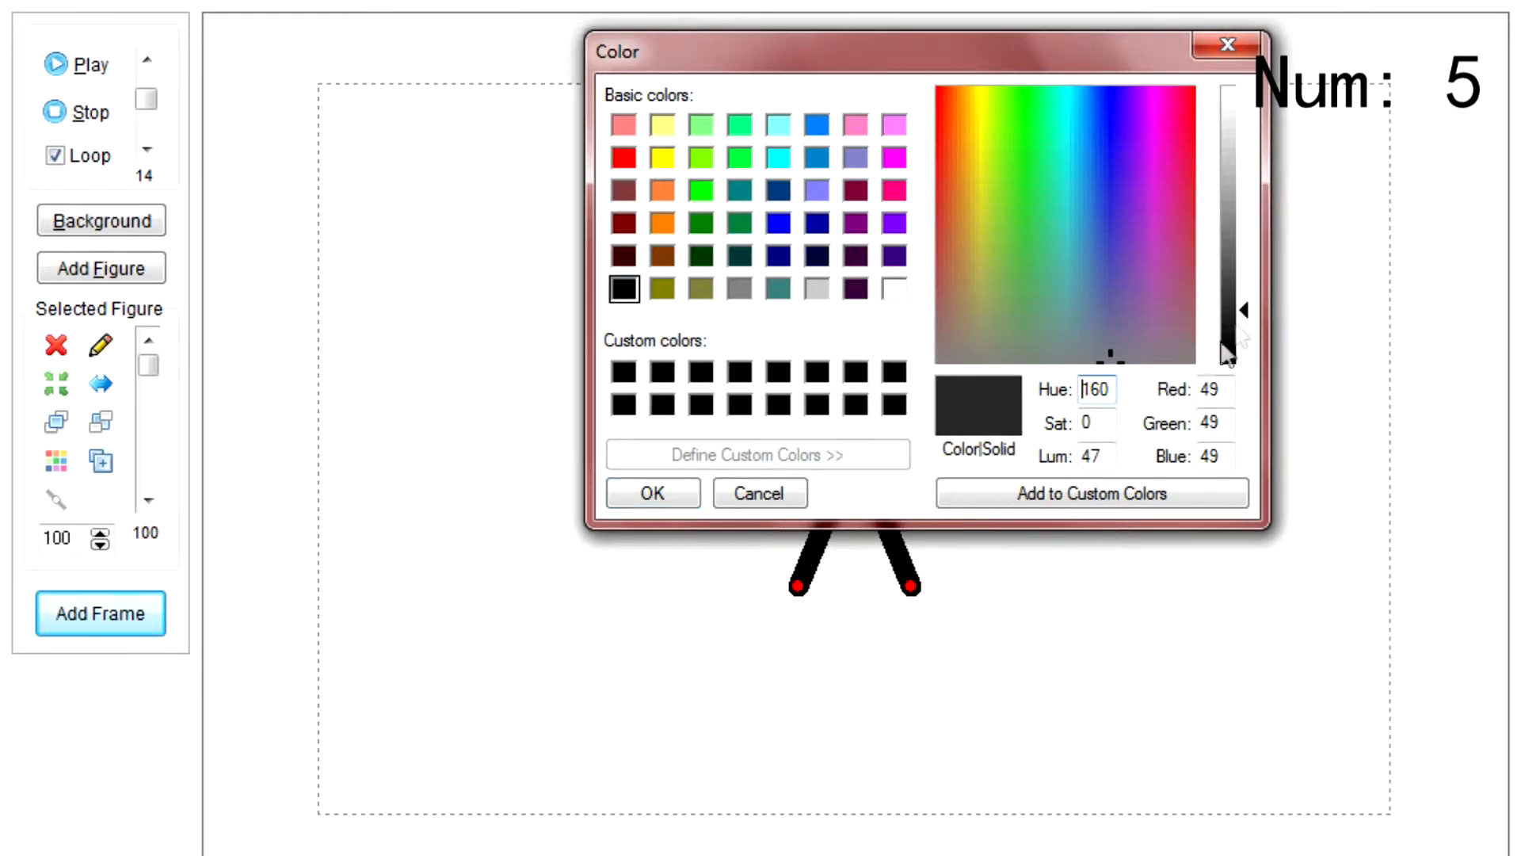
click(1042, 507)
click(670, 502)
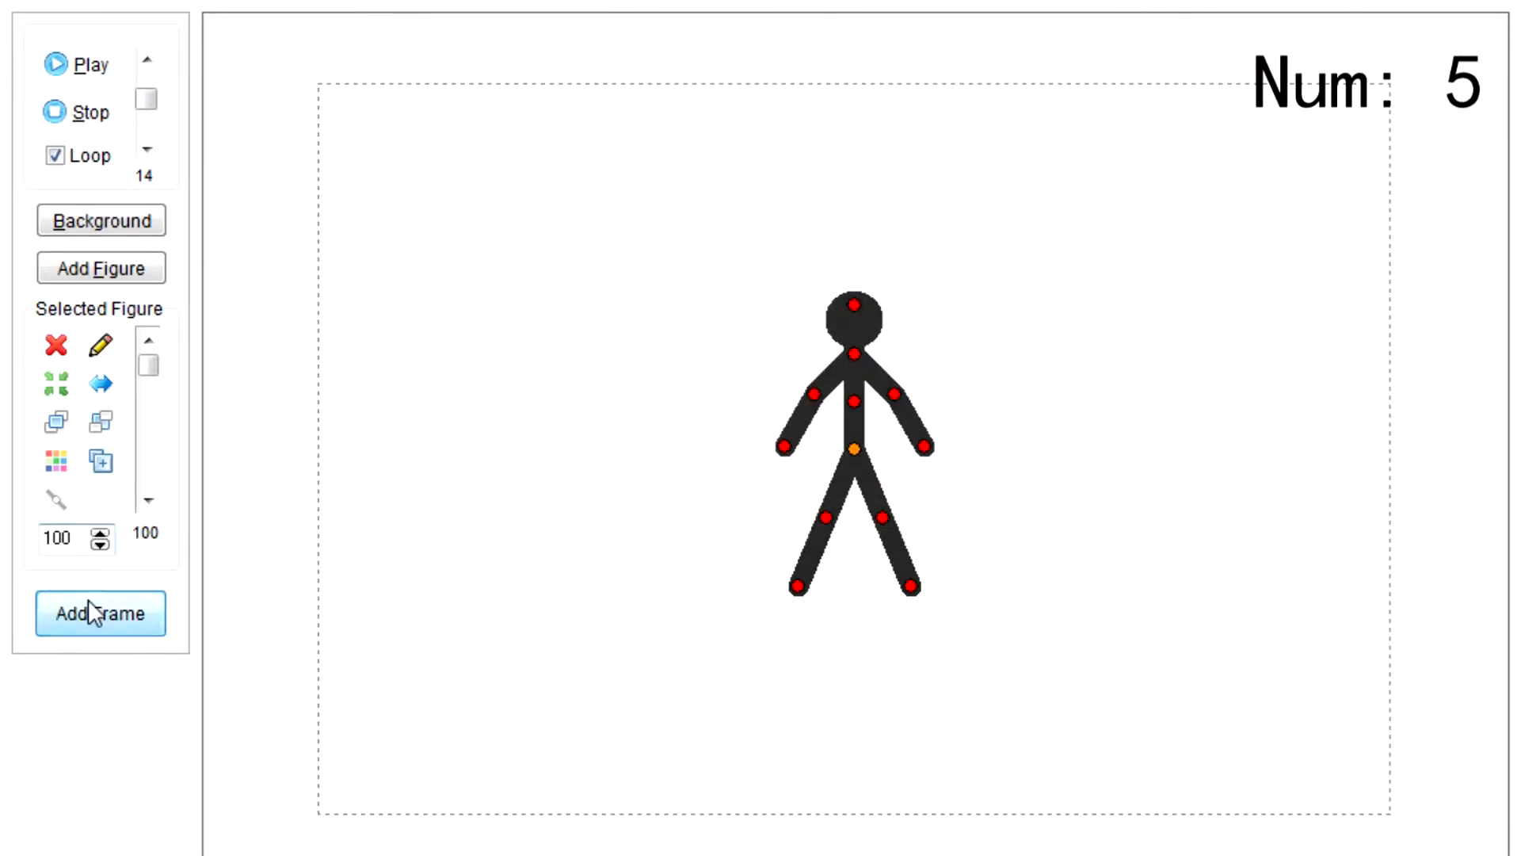
Lighten the stick figure to a custom medium-dark grey and store that shade among the custom colours.
click(57, 462)
click(729, 453)
click(1230, 262)
click(1063, 487)
click(607, 489)
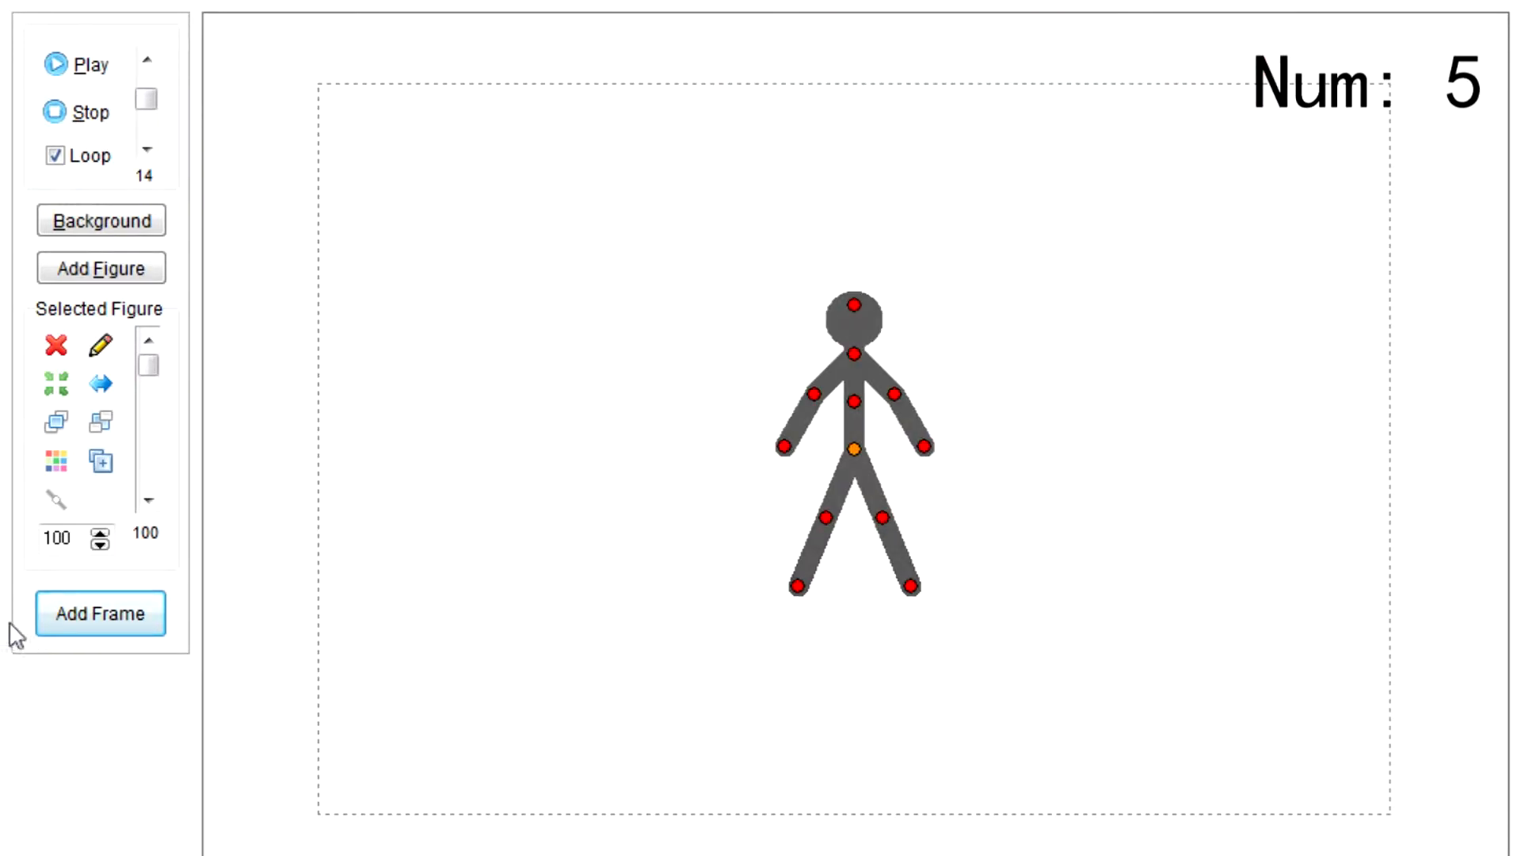
Lighten the stick figure further to a custom mid-light grey and store that shade as a custom colour.
click(59, 458)
click(814, 452)
click(1238, 198)
click(1046, 487)
click(651, 495)
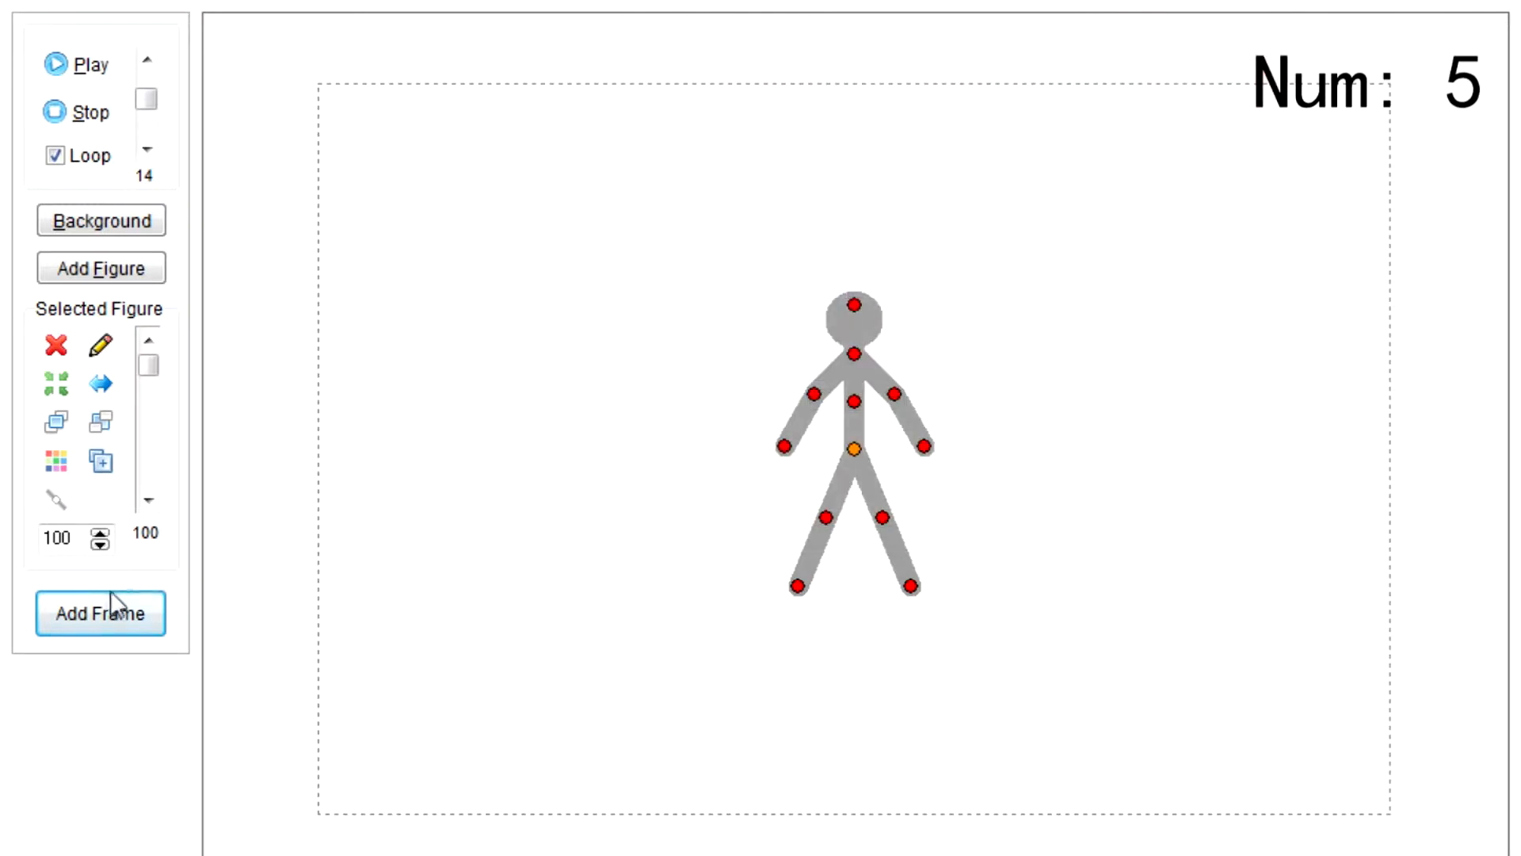
Recolour the stick figure with the light grey from the basic colours.
click(66, 456)
click(815, 290)
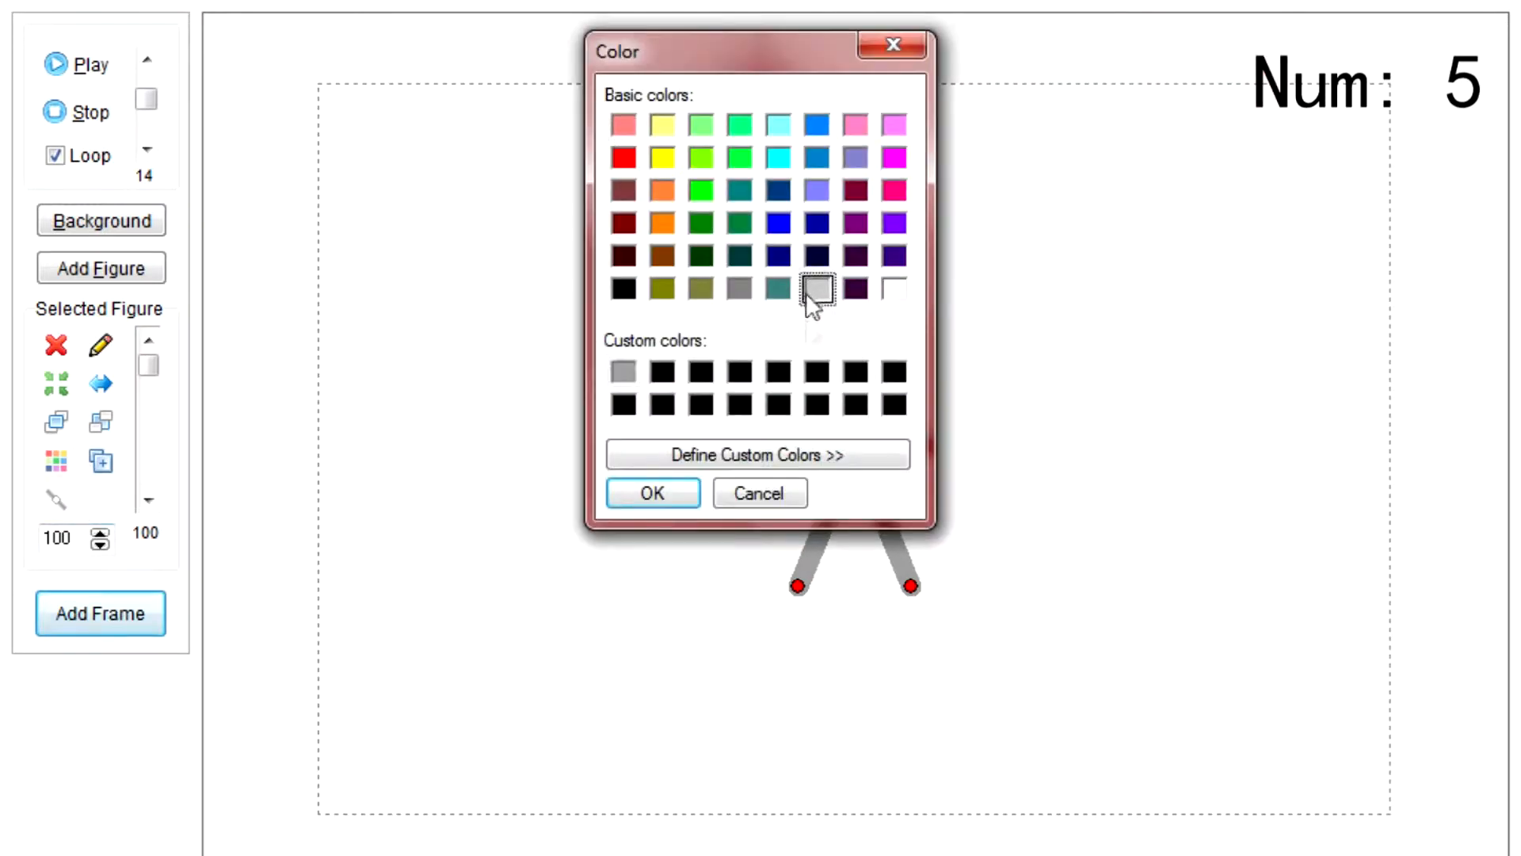
click(652, 511)
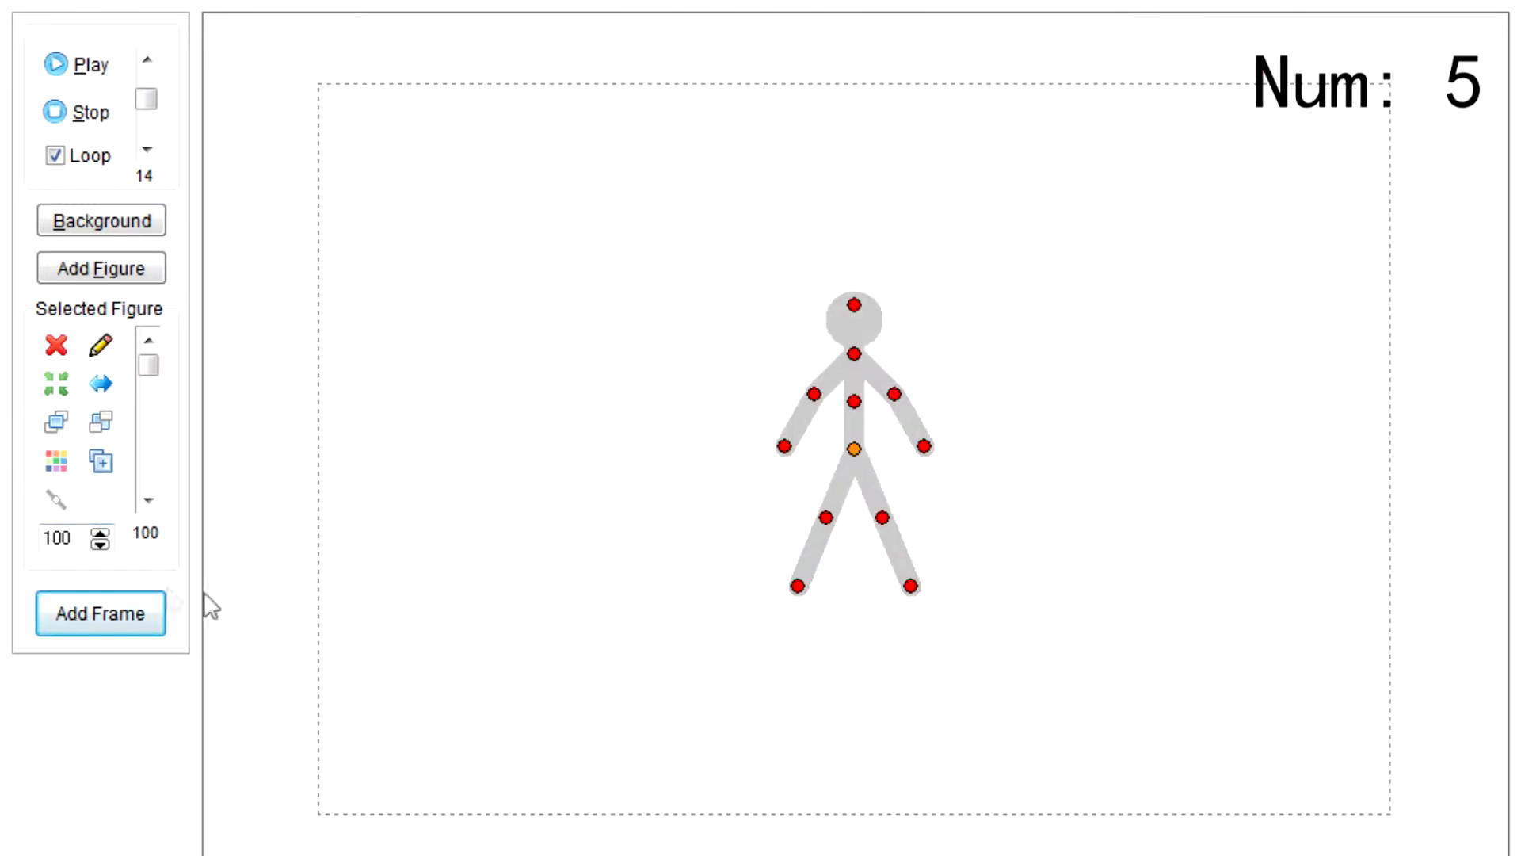
Delete the light grey figure to finish the fade-out, and play the animation to check it.
click(56, 345)
click(89, 57)
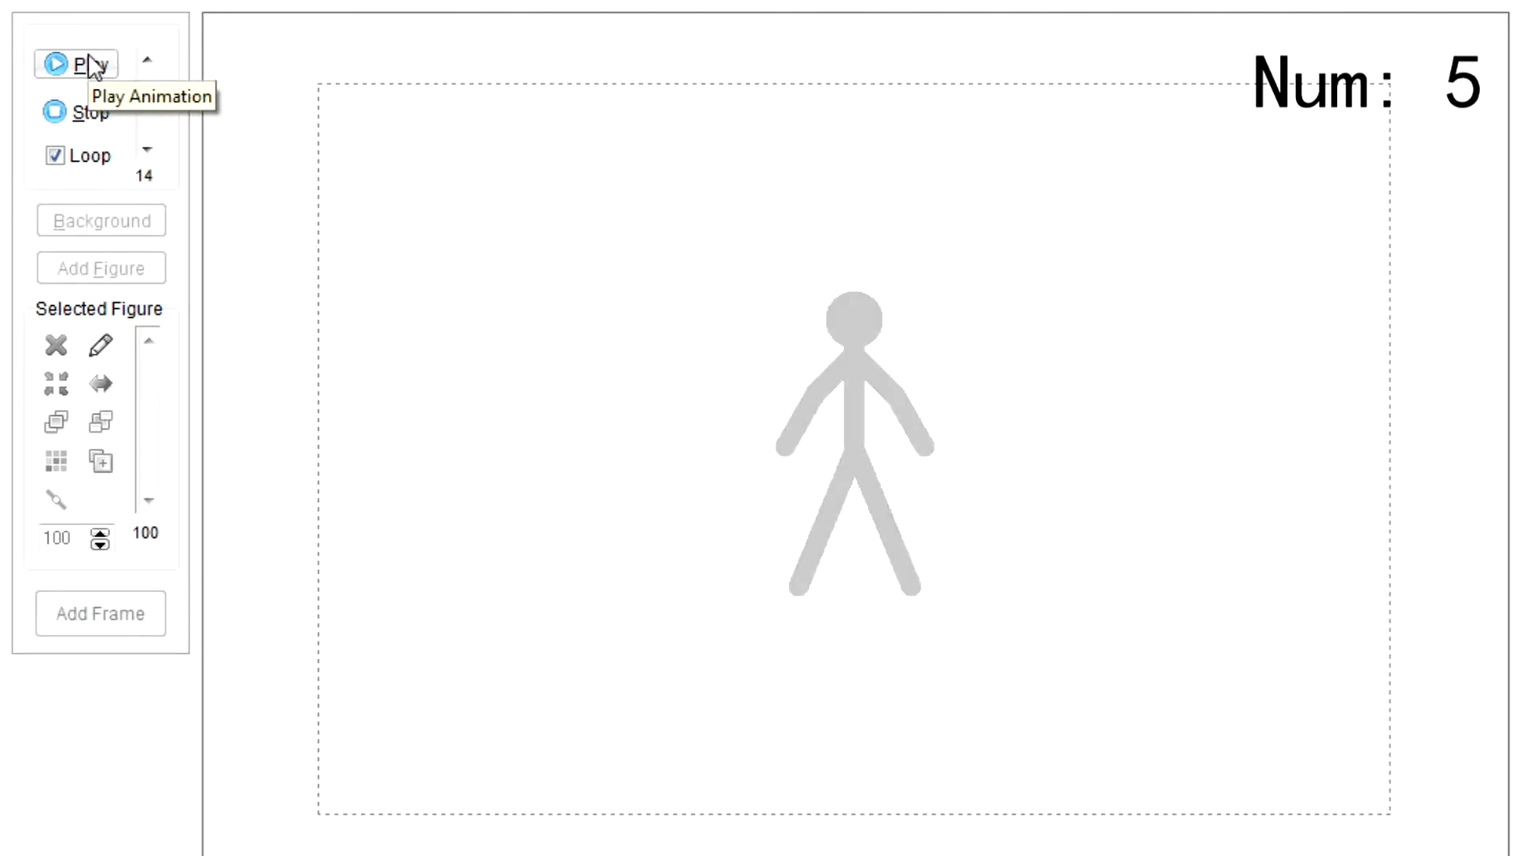
click(83, 111)
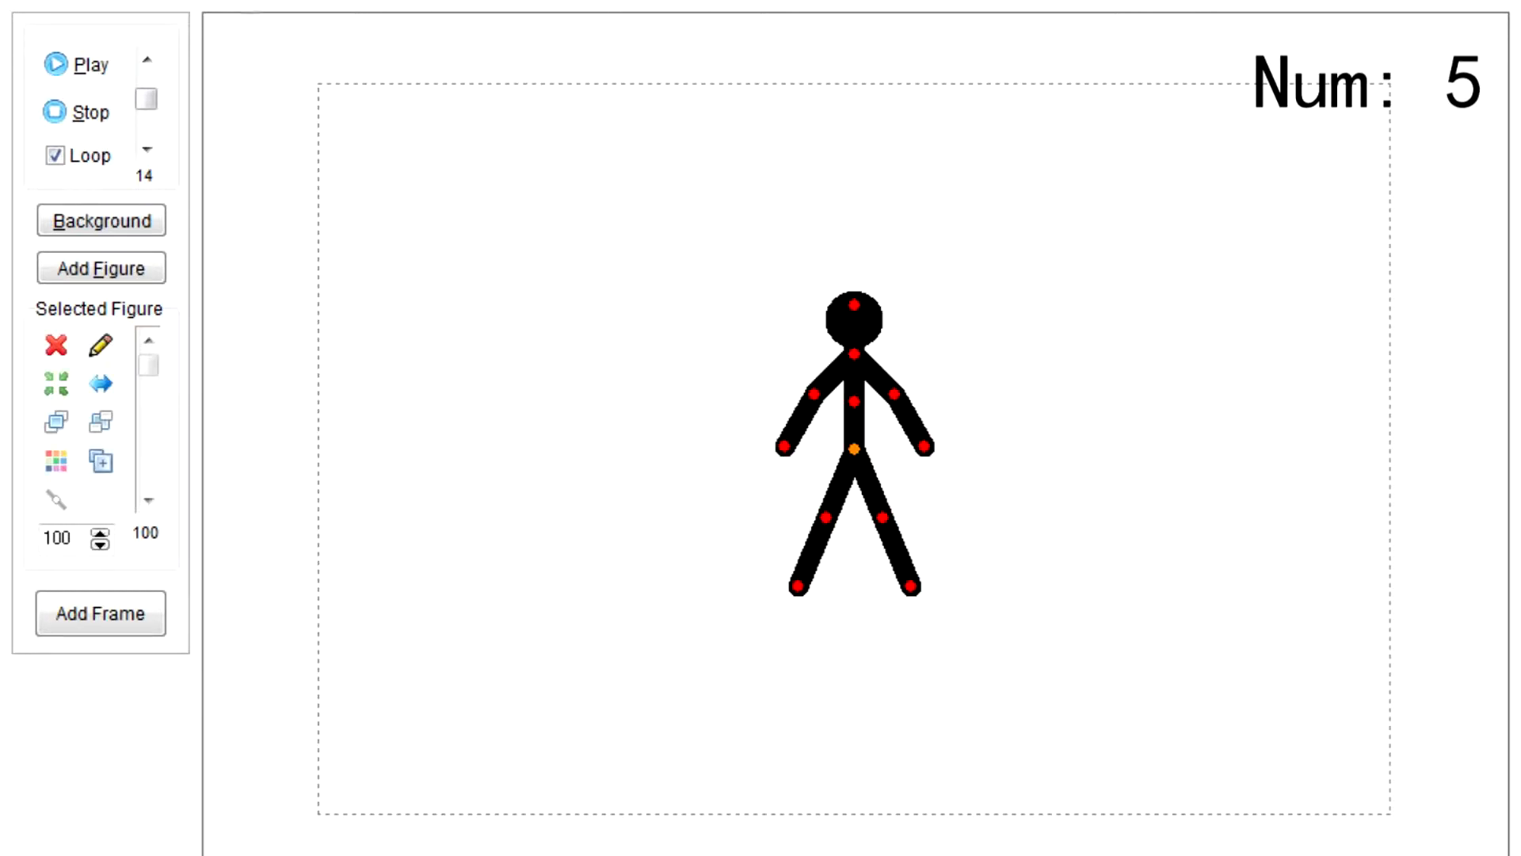
mouse_move(150, 363)
mouse_down()
mouse_move(149, 464)
mouse_move(153, 383)
mouse_move(163, 444)
mouse_move(169, 418)
mouse_move(163, 369)
mouse_move(163, 475)
mouse_move(170, 394)
mouse_move(159, 425)
mouse_move(204, 353)
mouse_up()
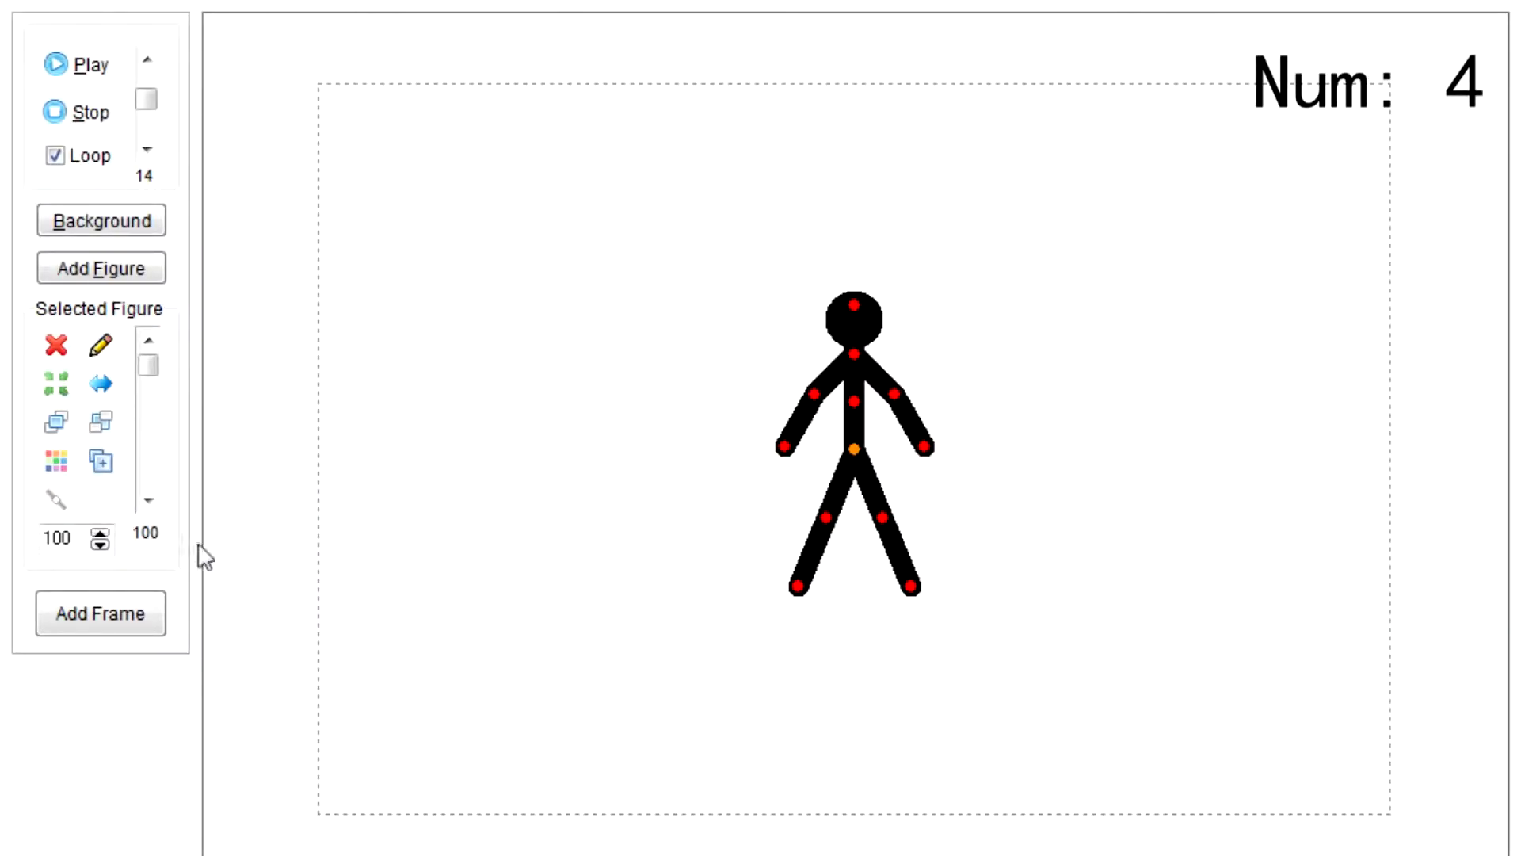
Duplicate the black stick figure and place the copy beside the original on its left.
click(99, 462)
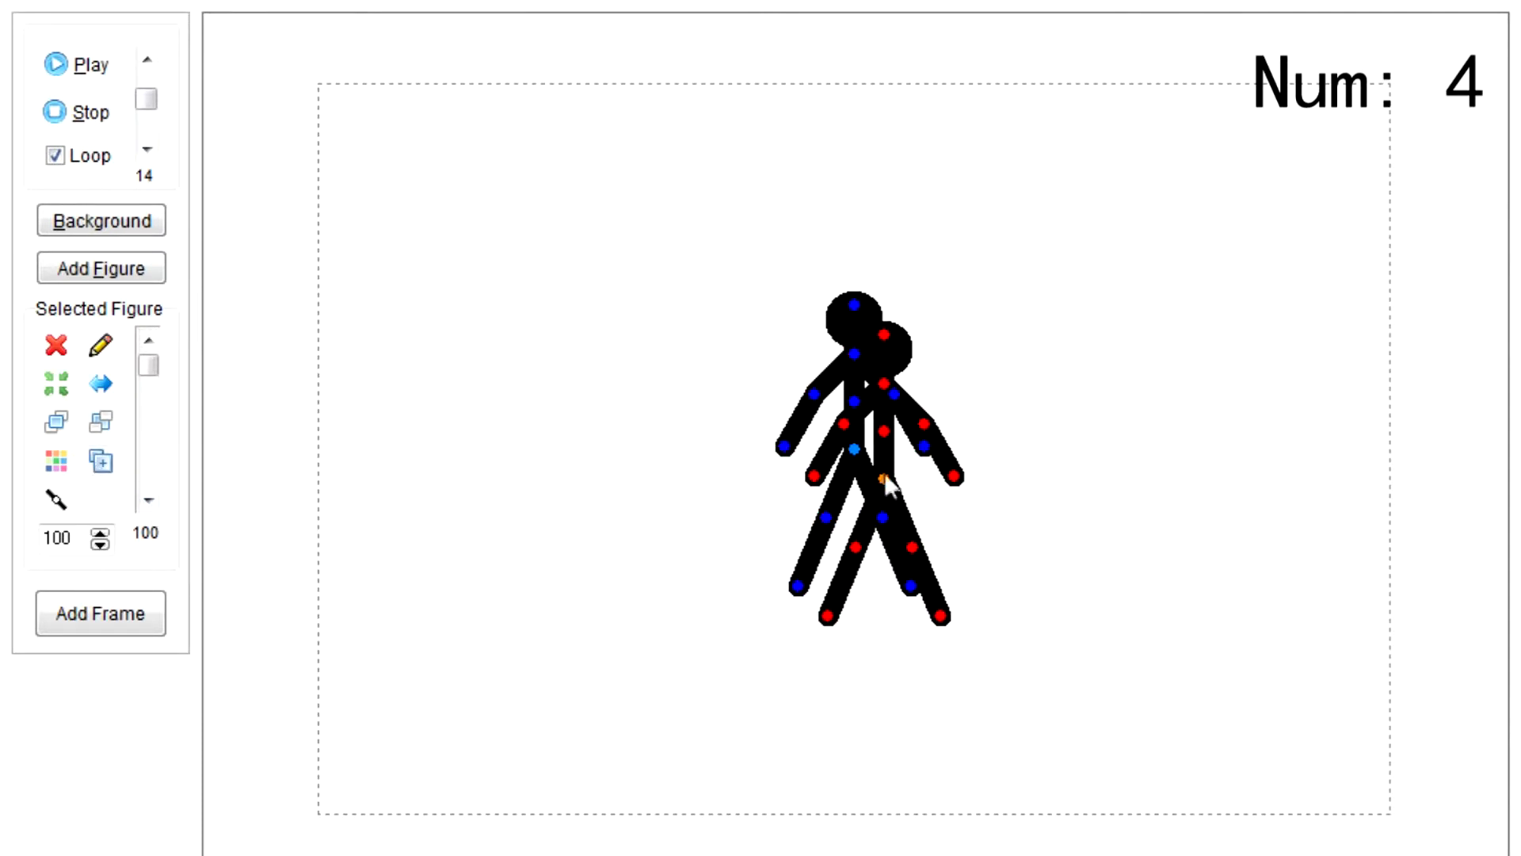
drag(885, 482, 675, 456)
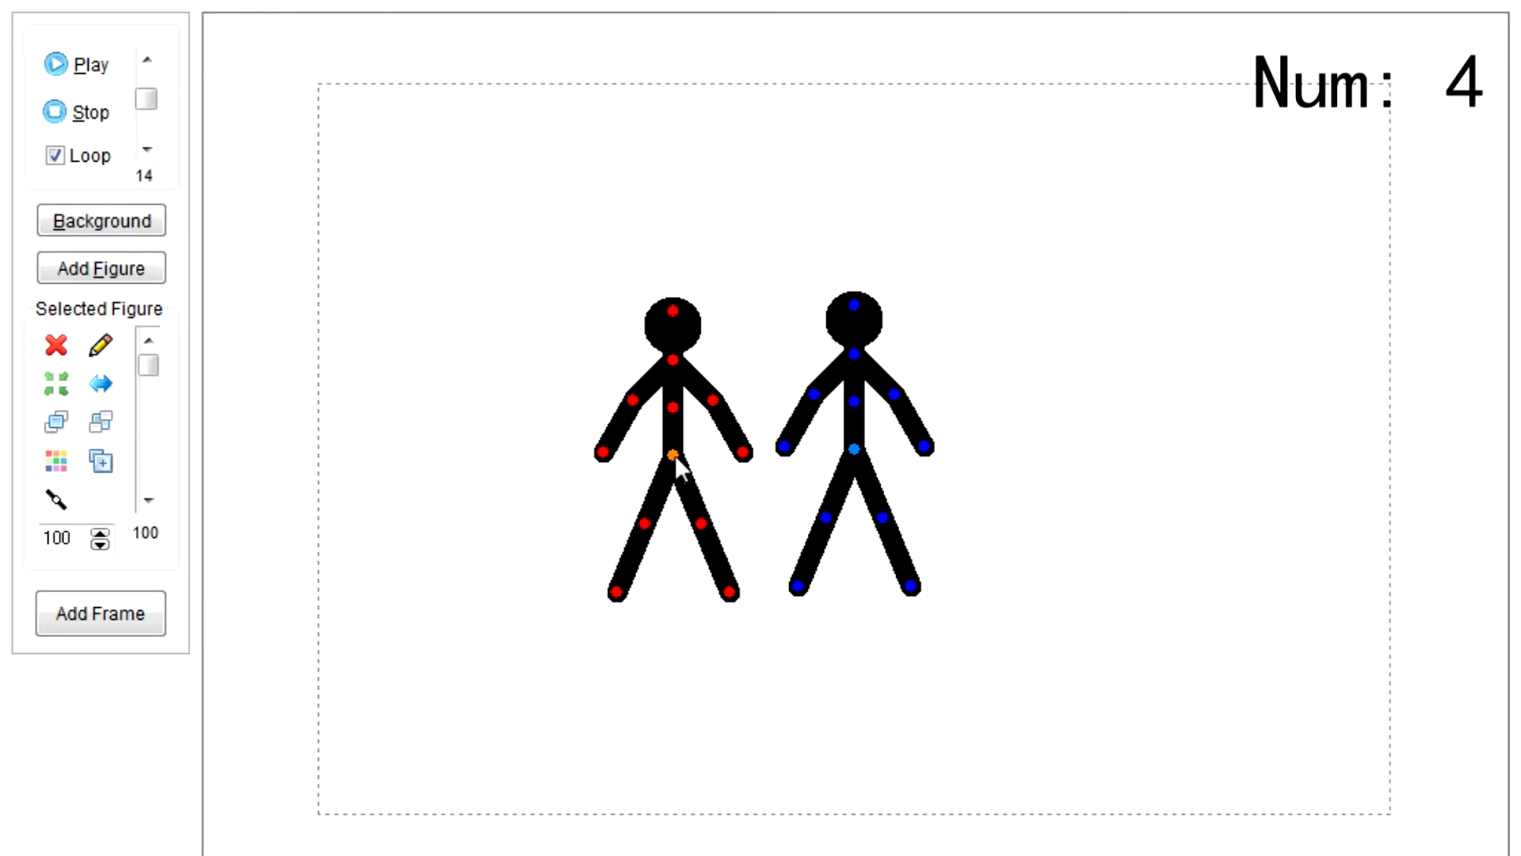
Pose the original figure leaning forward, with both arms stretched backward and the rear lower leg raised.
drag(854, 402, 765, 374)
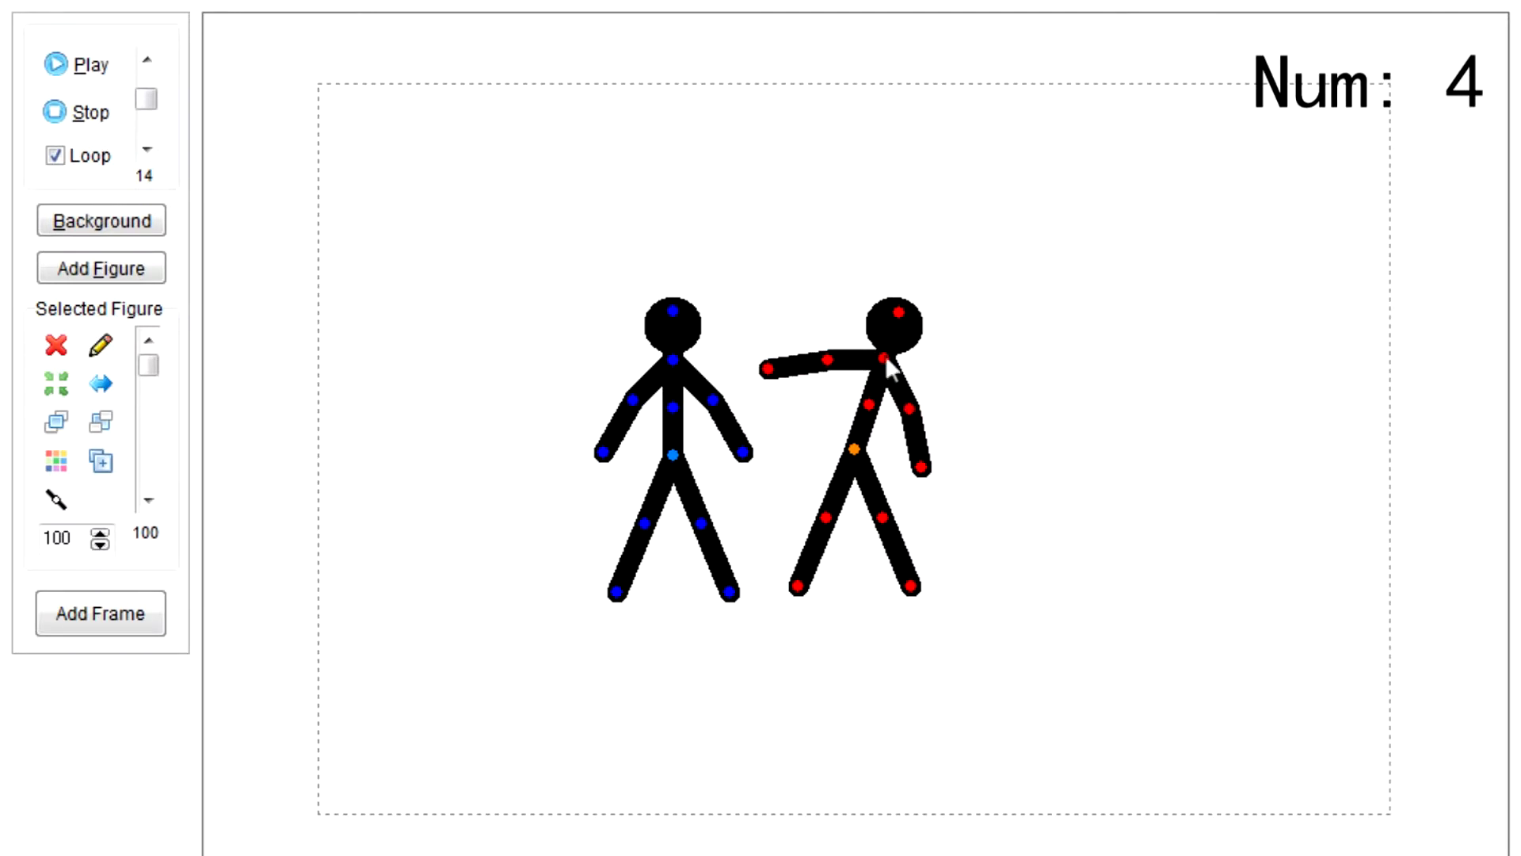
drag(887, 358, 903, 369)
drag(888, 483, 846, 355)
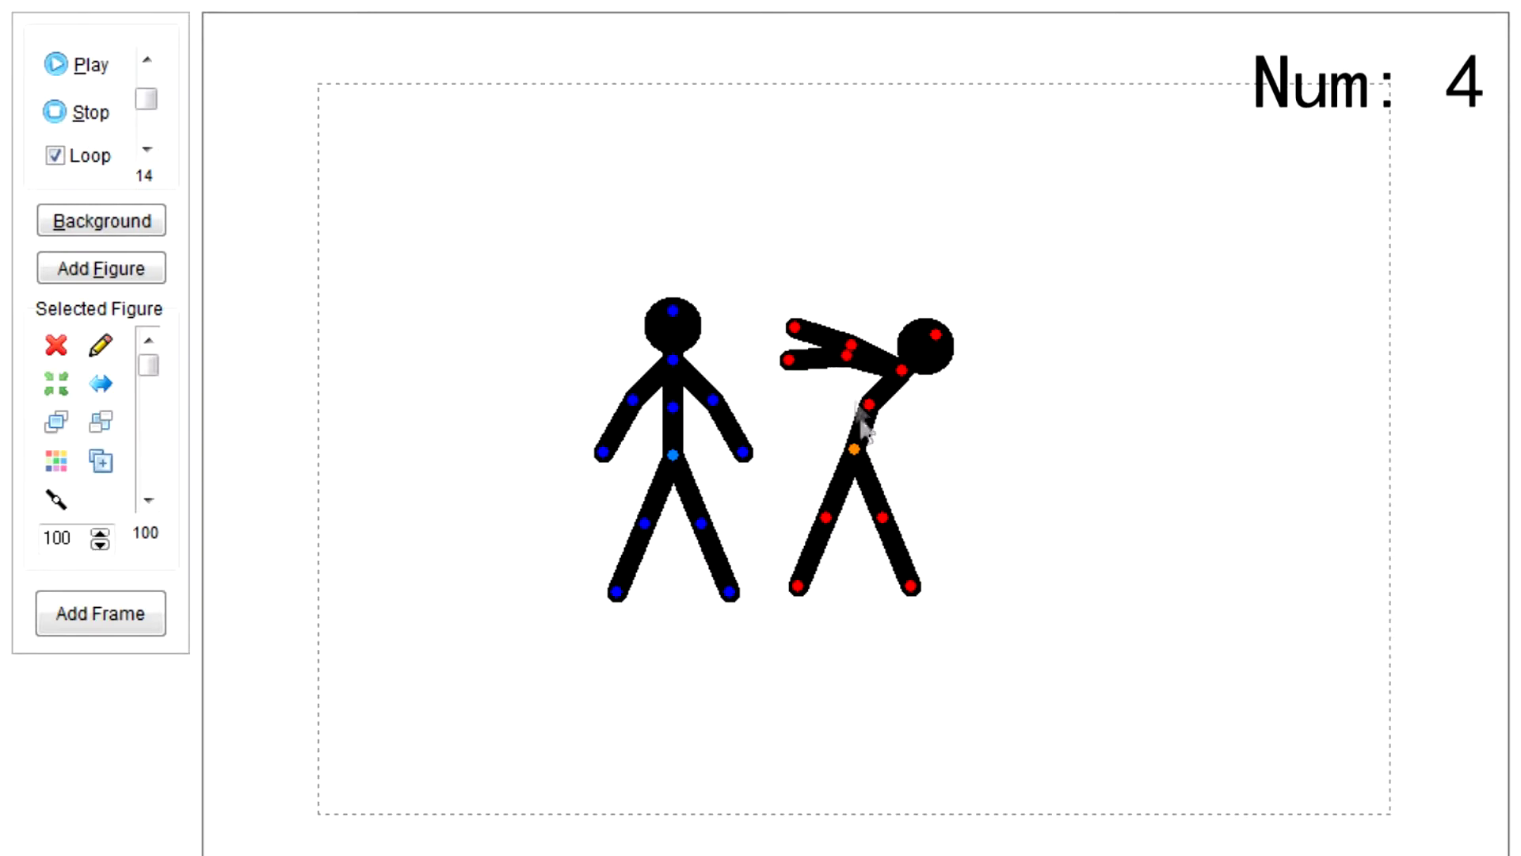
drag(797, 587, 754, 496)
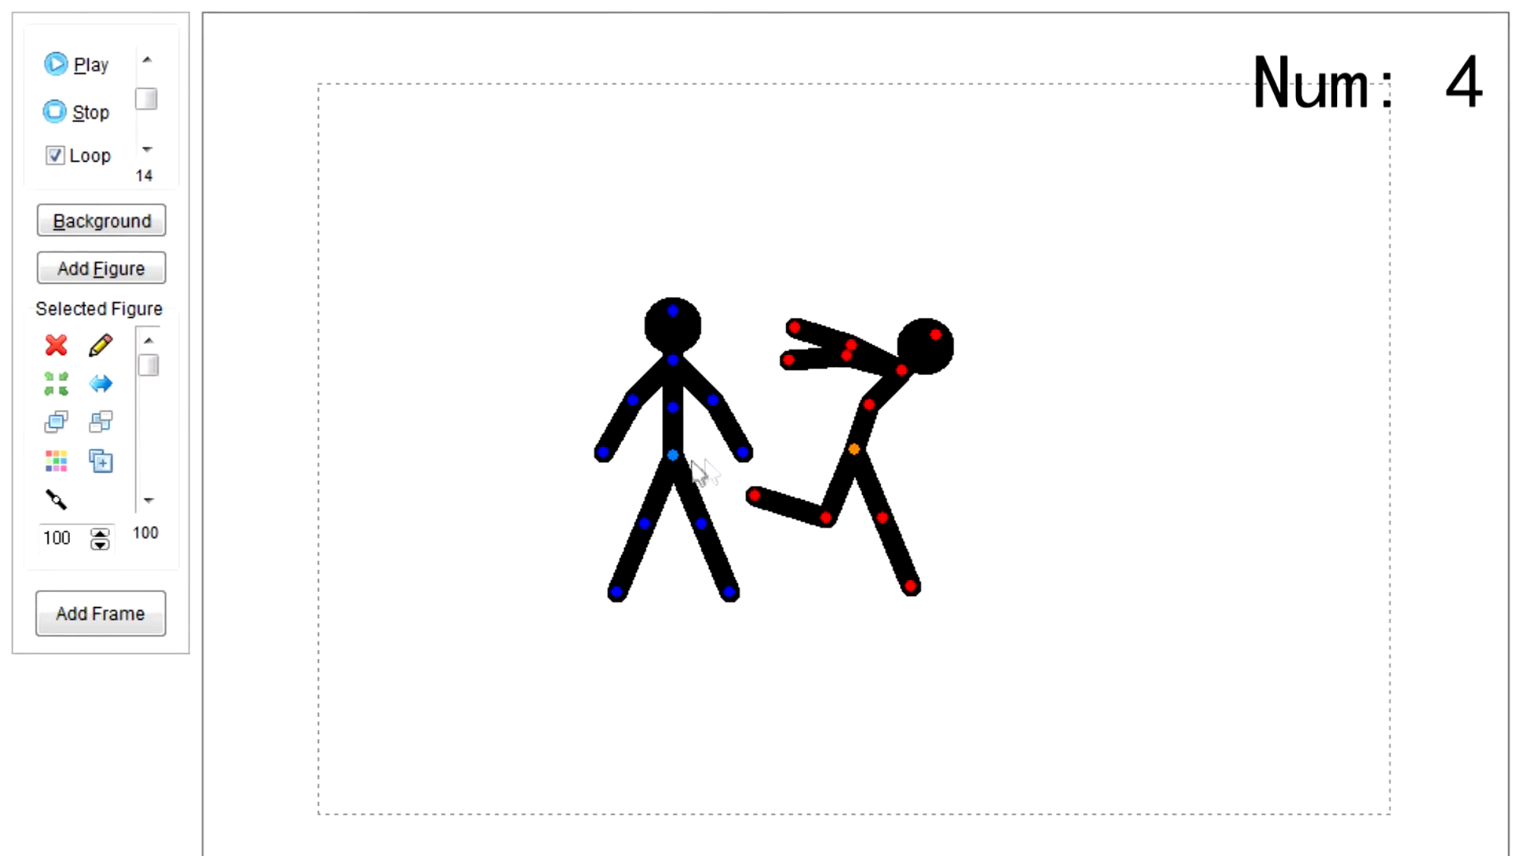
Delete the unposed standing figure, leaving only the posed one on the canvas.
click(667, 466)
click(56, 344)
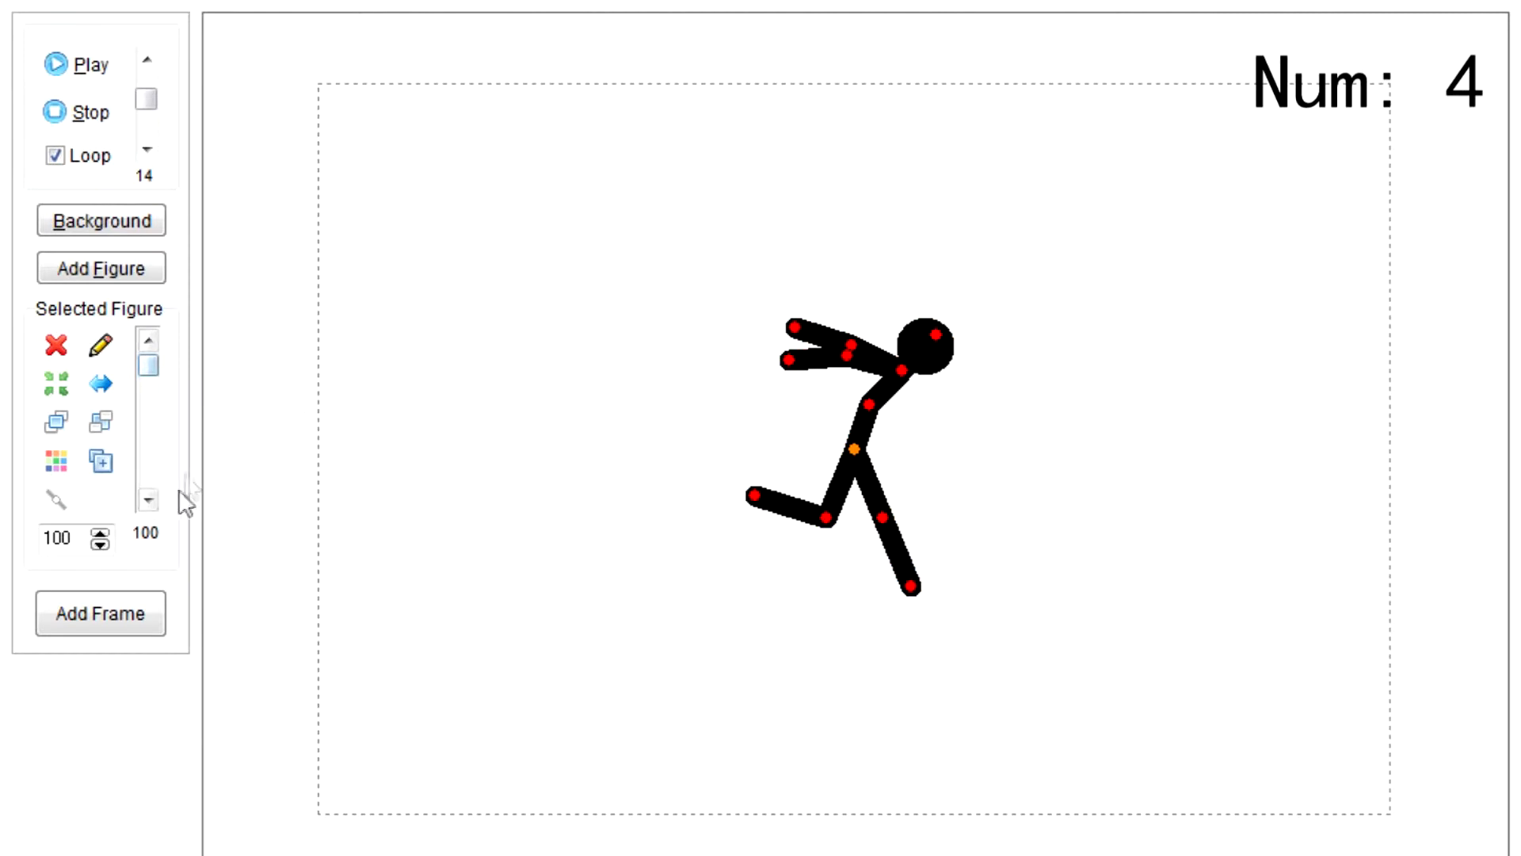
Duplicate the posed figure, offset the copy slightly behind it to the left, and reduce its opacity to 55.
click(101, 461)
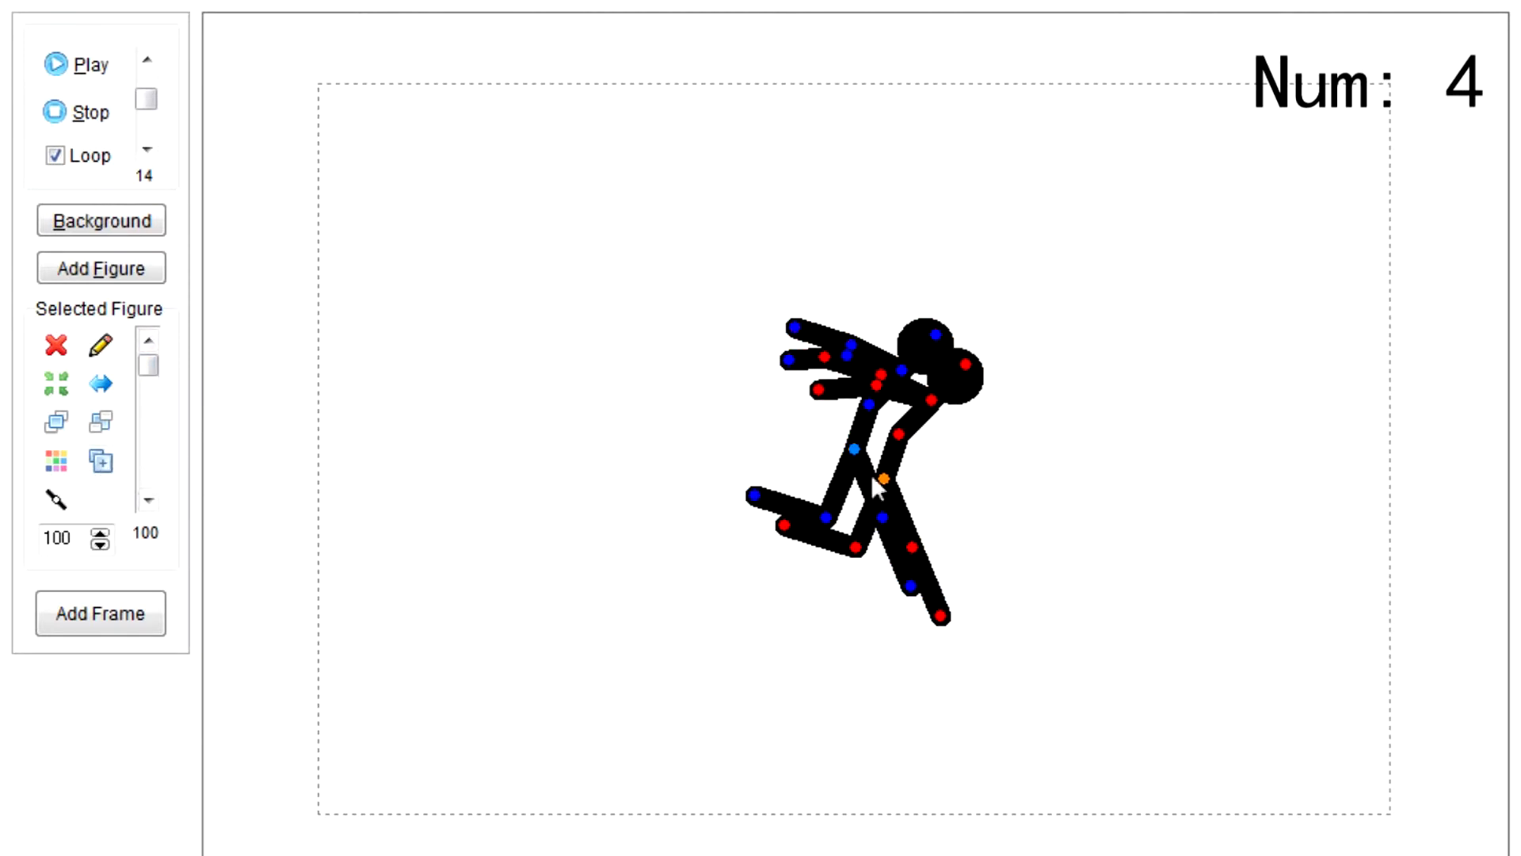
drag(887, 475, 841, 450)
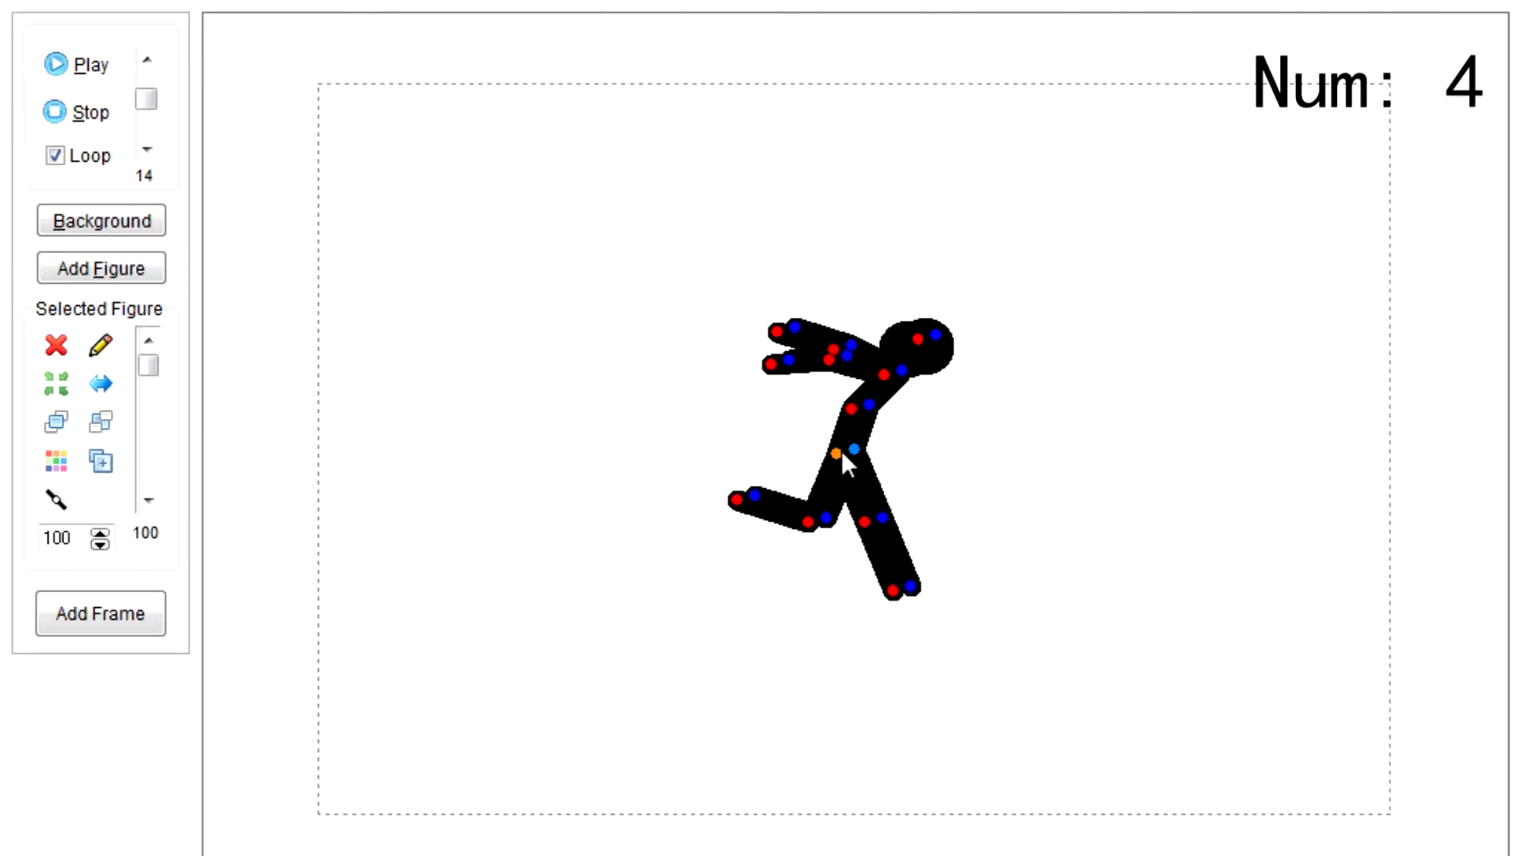
drag(144, 368, 146, 420)
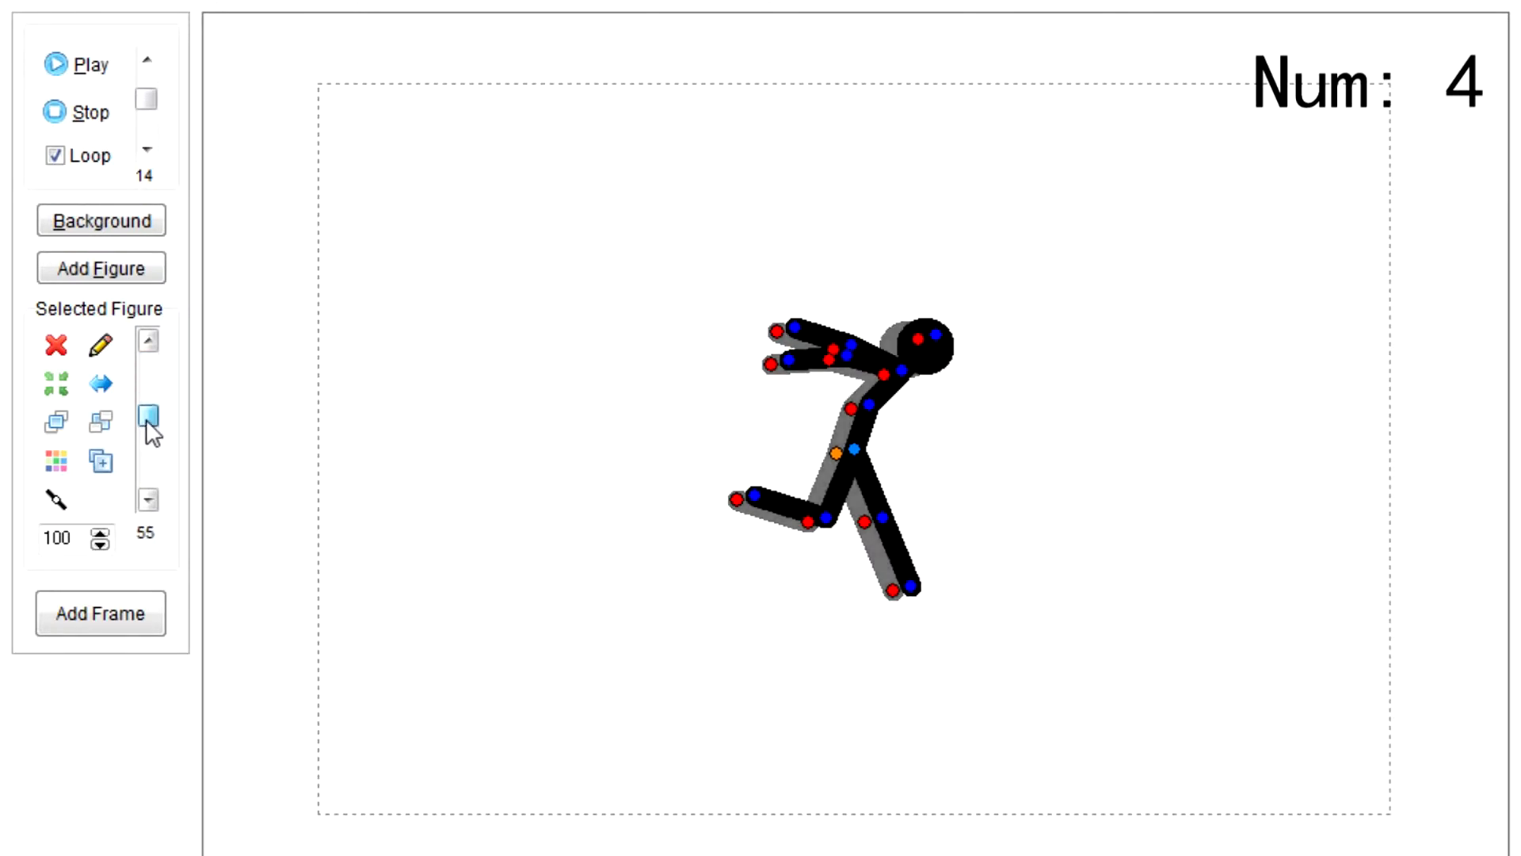
Duplicate the faded copy, offset it further left behind the others, and reduce its opacity to 21.
click(107, 464)
drag(856, 480, 821, 450)
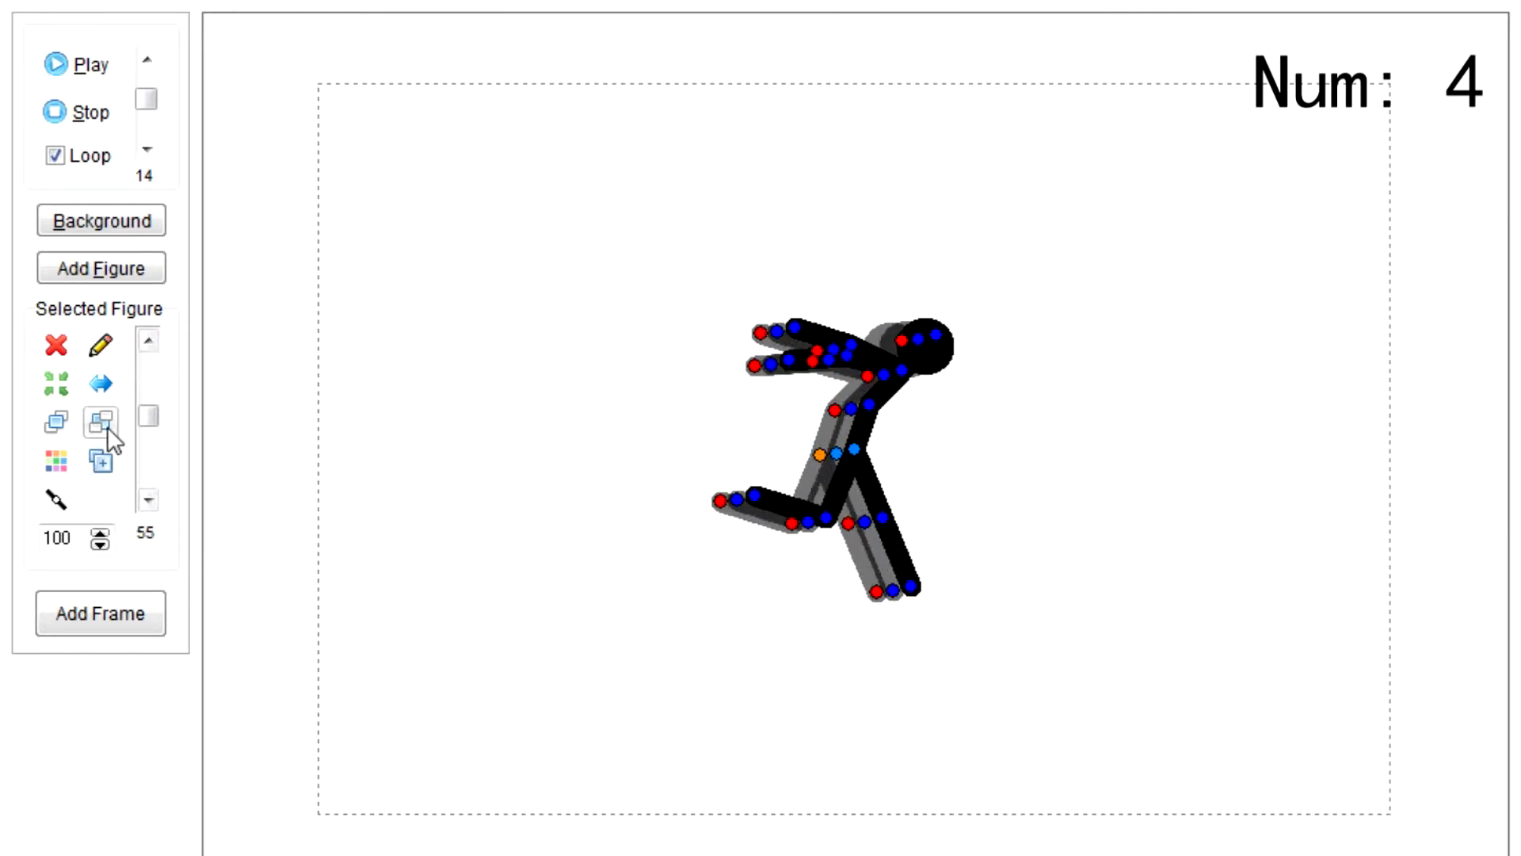
drag(148, 419, 147, 466)
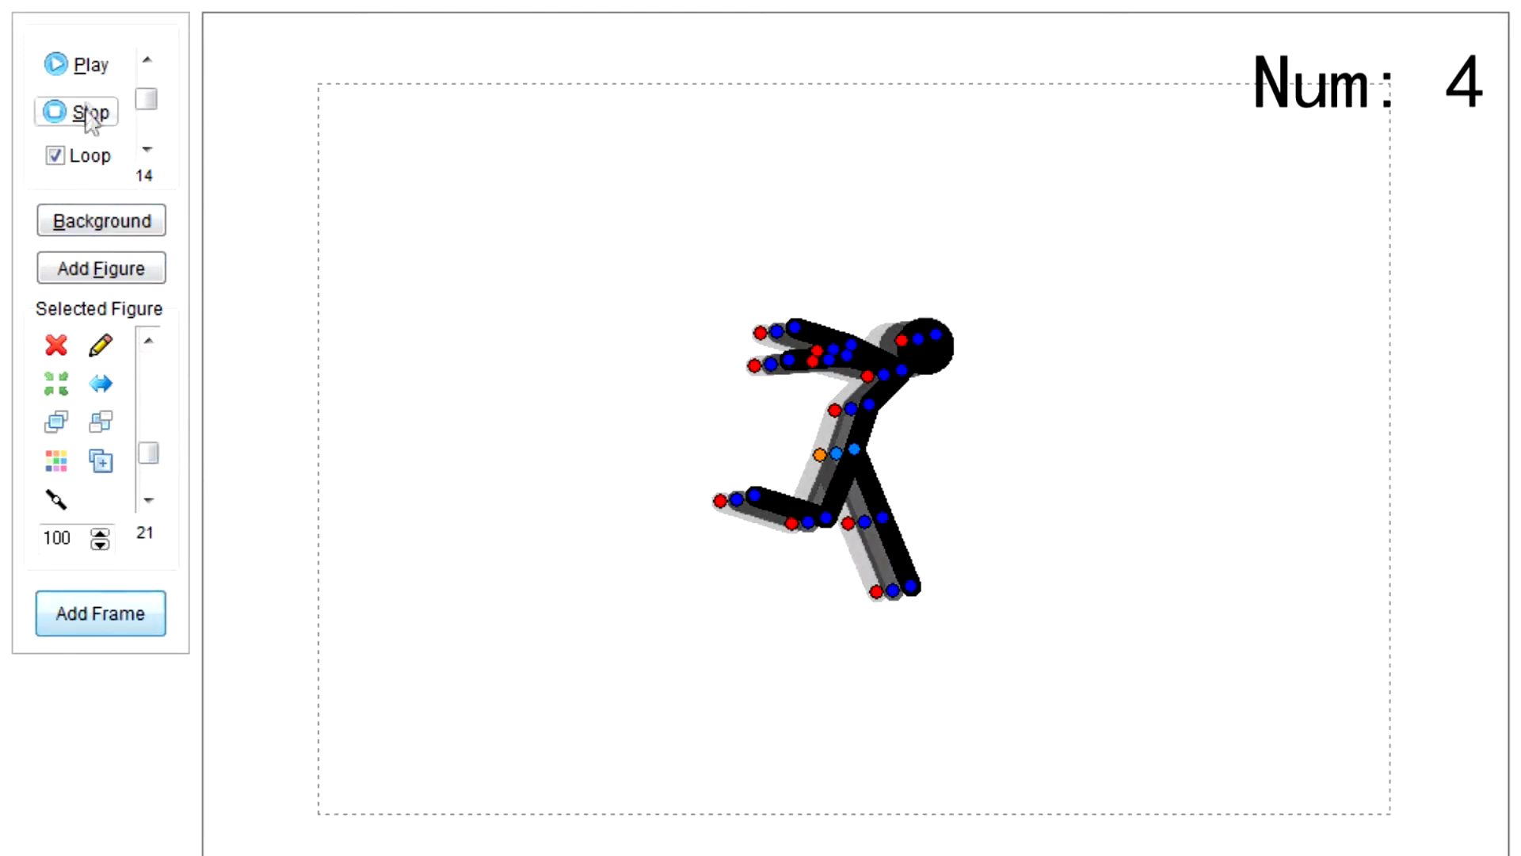
Play the animation to preview the motion-blur trail, and stop playback.
click(87, 69)
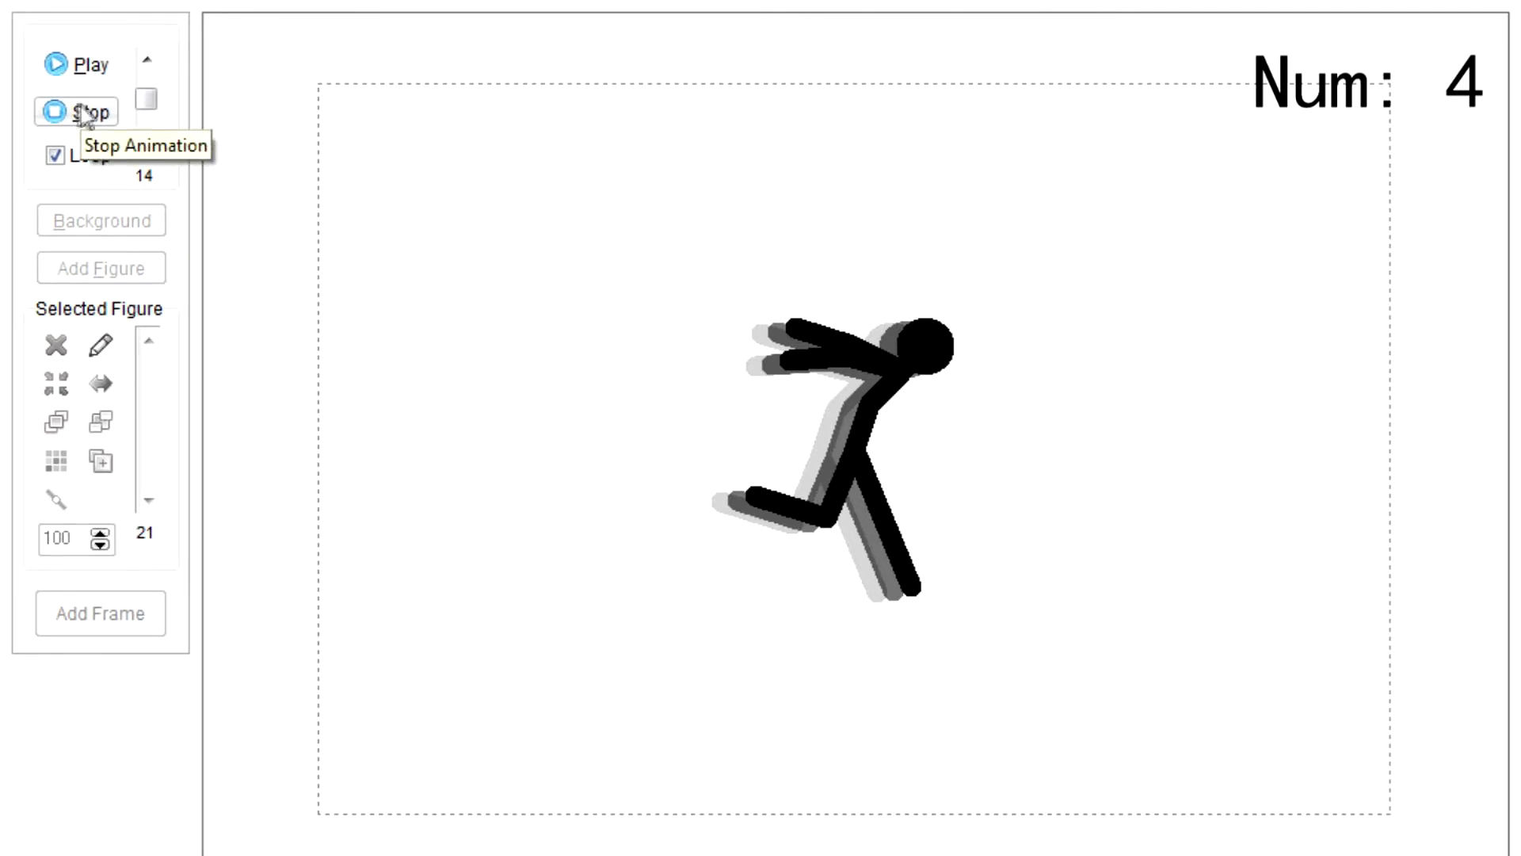
click(81, 117)
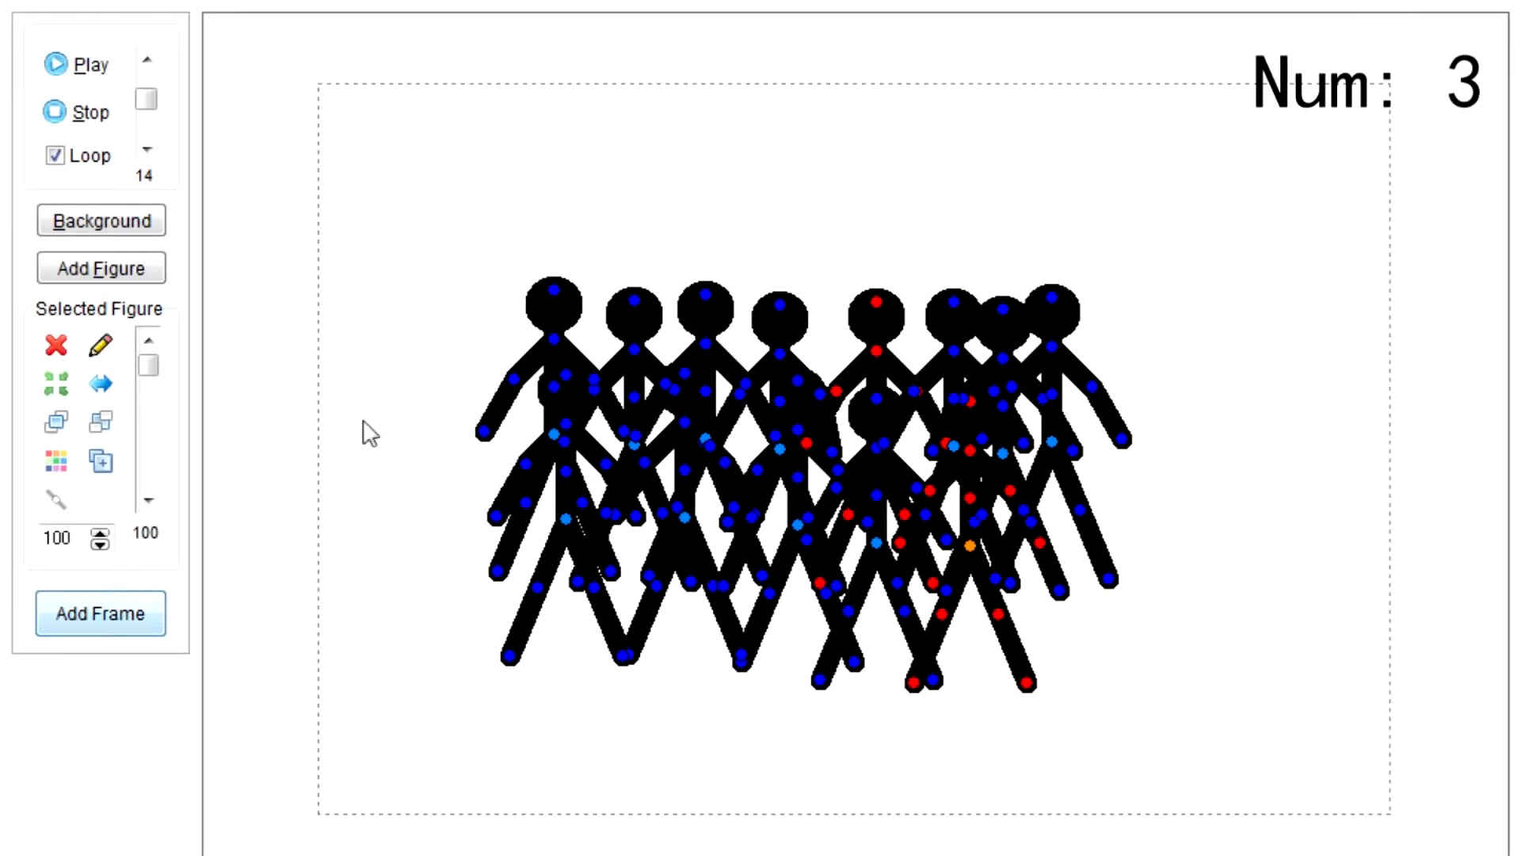
Select all the stick figures in the crowd and move them around the canvas together as one group.
drag(362, 166, 1268, 771)
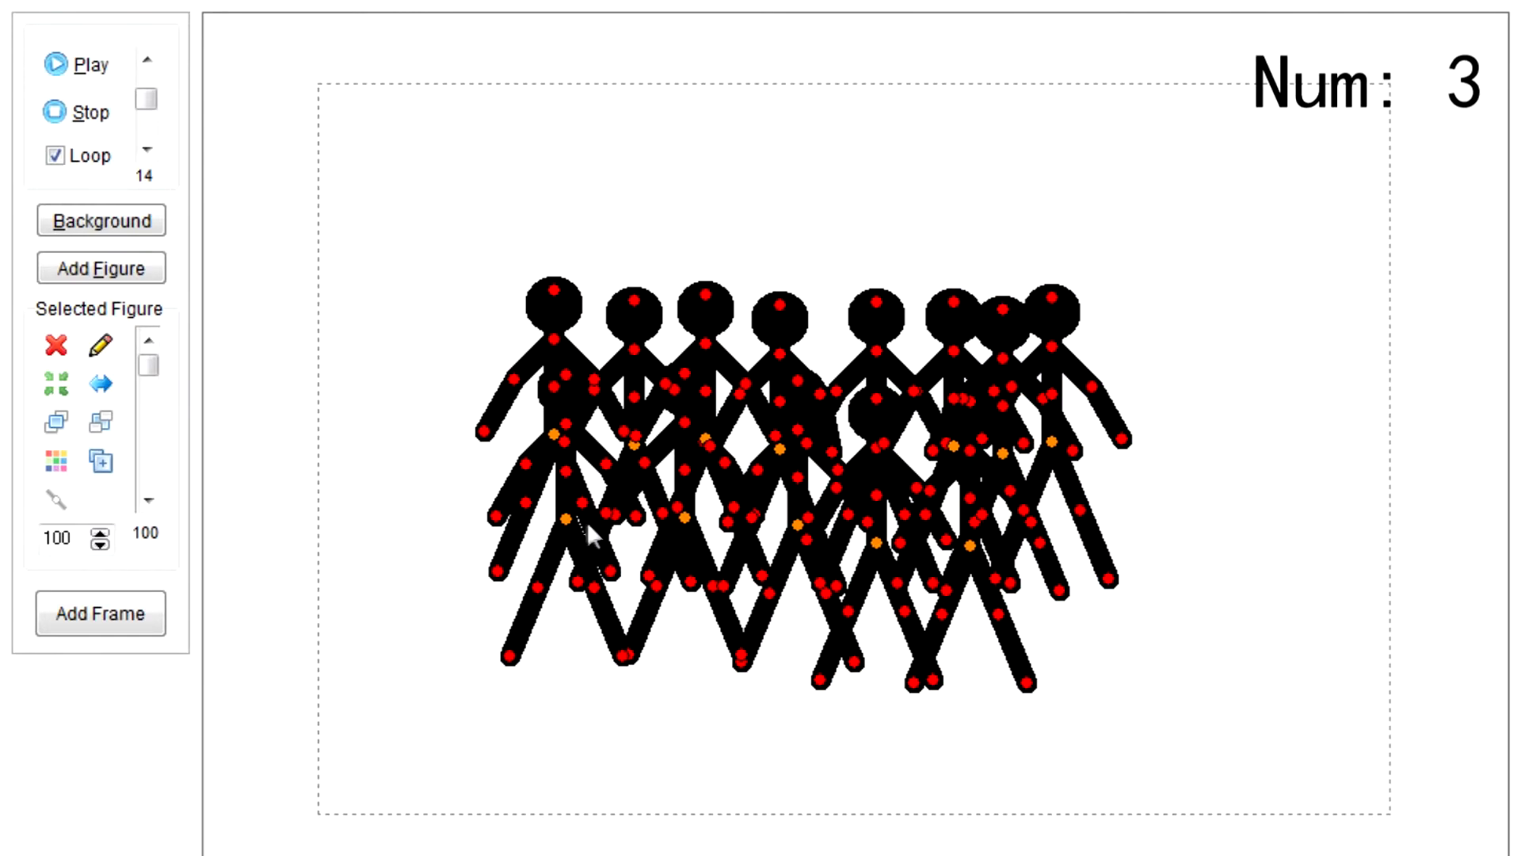
drag(563, 517, 622, 495)
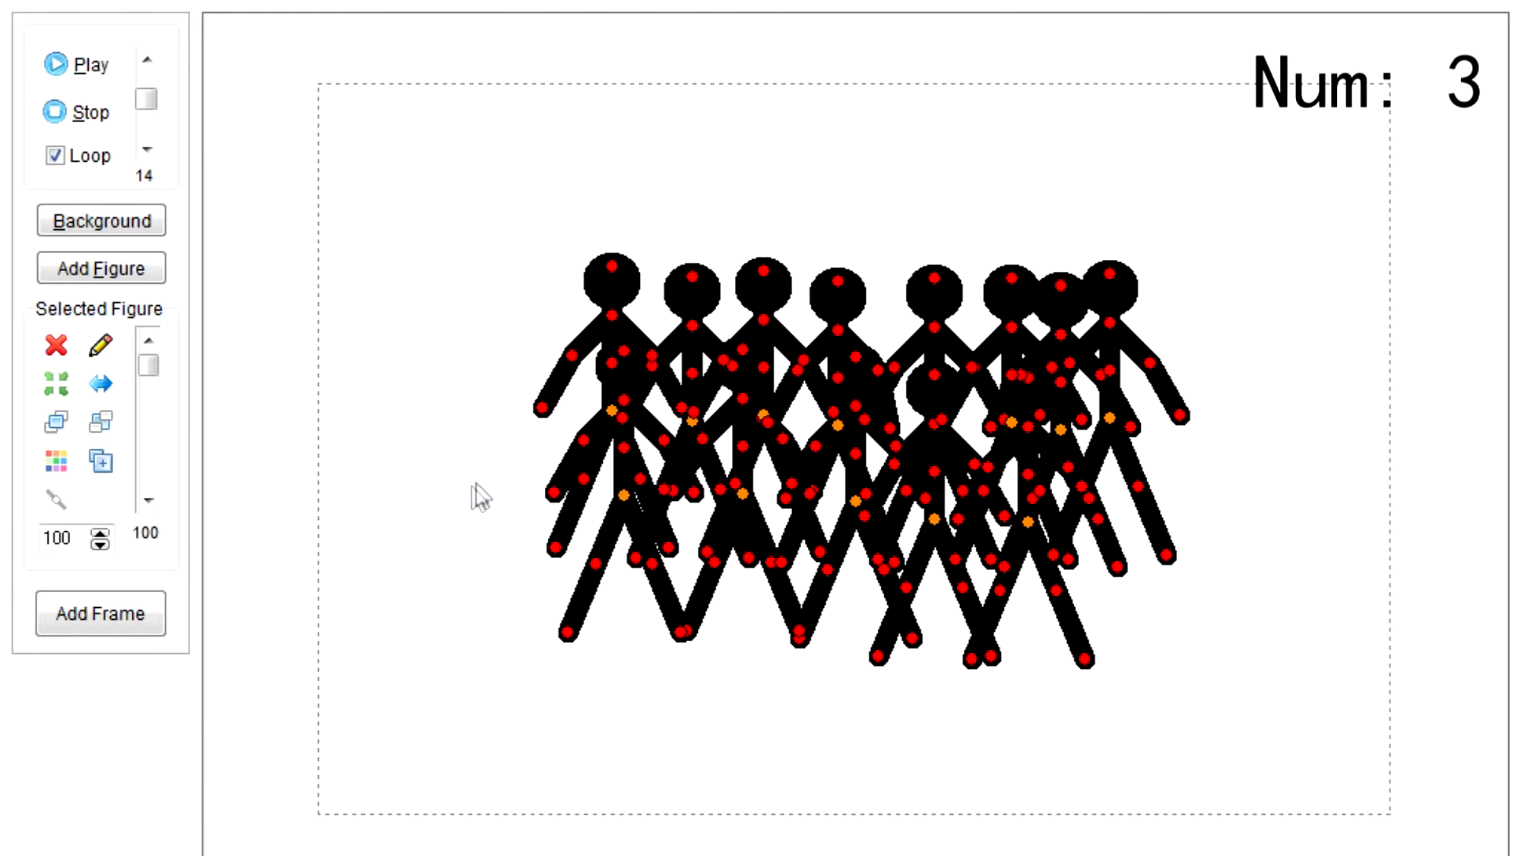
drag(624, 495, 545, 535)
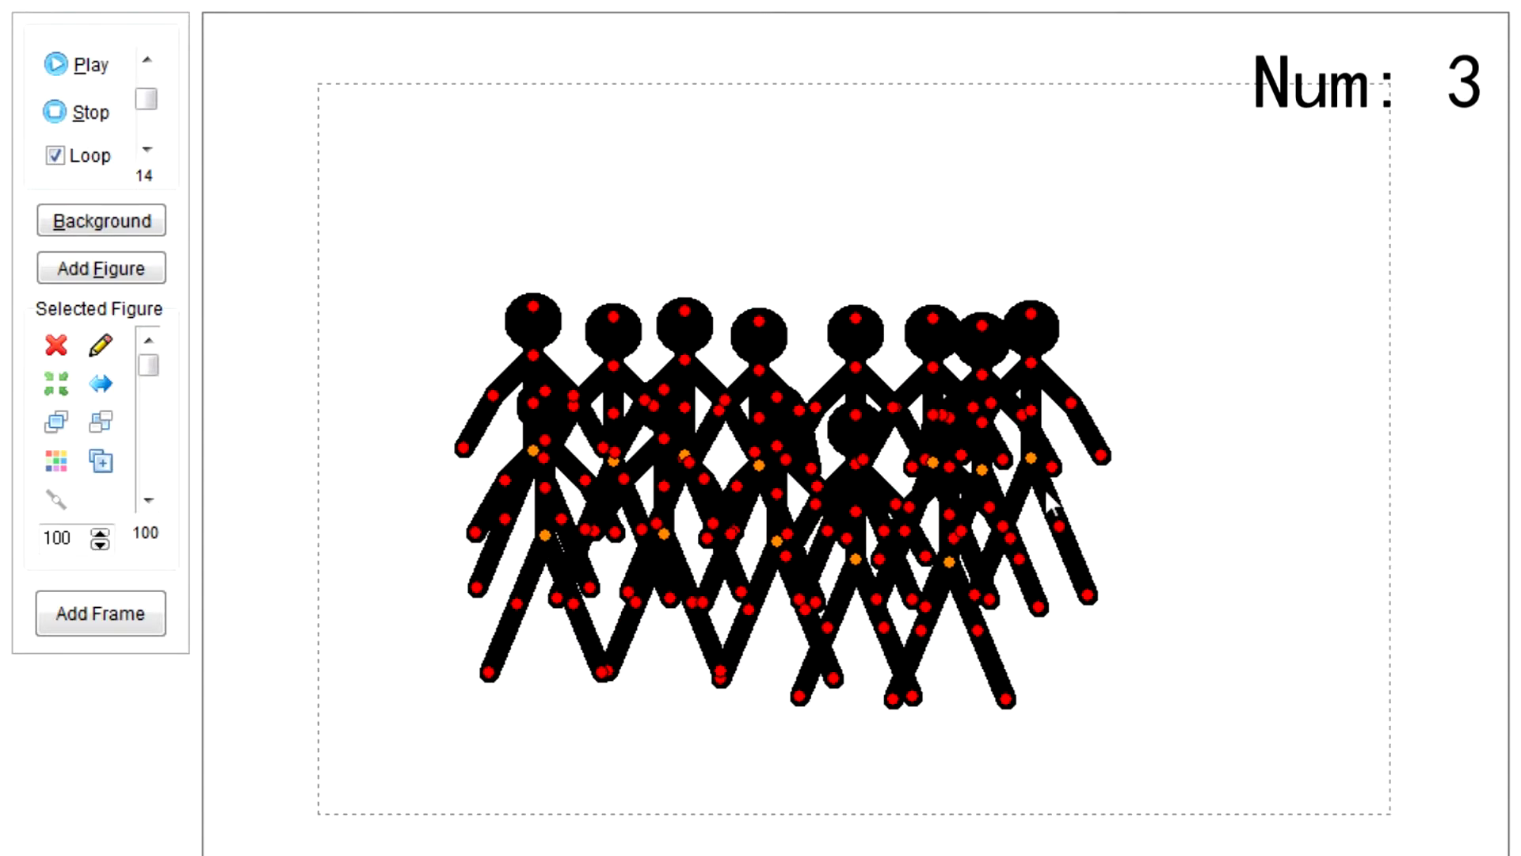
drag(544, 535, 611, 491)
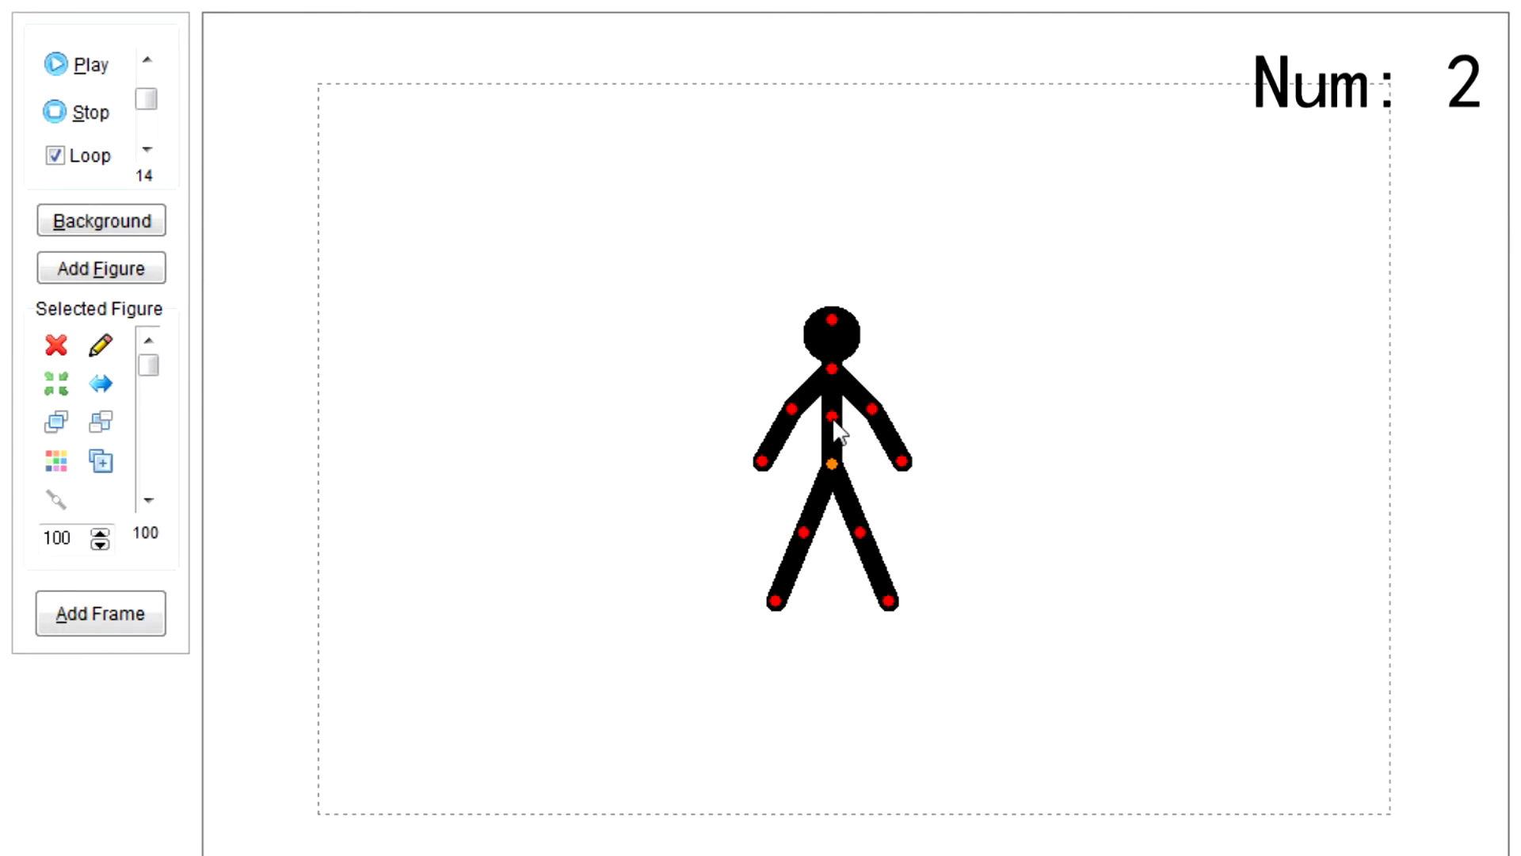
Scale the single stick figure up to 106, and pull its mid-torso joint upward.
mouse_move(835, 420)
mouse_down()
mouse_move(835, 336)
mouse_move(757, 297)
mouse_move(623, 374)
mouse_move(822, 568)
mouse_move(939, 404)
mouse_move(736, 399)
mouse_move(914, 511)
mouse_move(864, 376)
mouse_move(829, 368)
mouse_move(829, 345)
mouse_move(832, 441)
mouse_move(834, 316)
mouse_move(832, 437)
mouse_move(834, 416)
mouse_up()
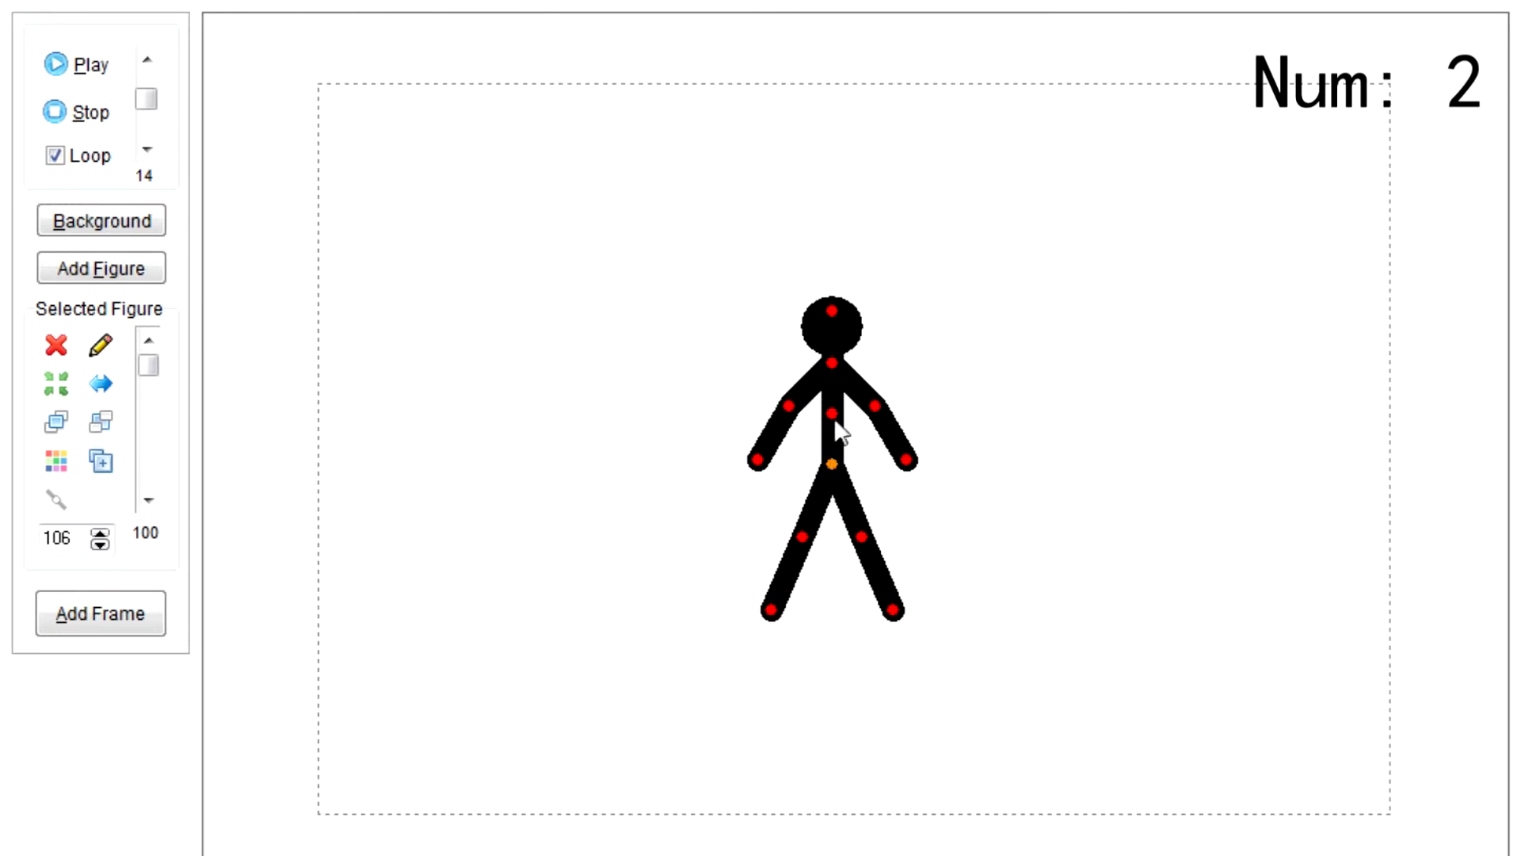
drag(832, 413, 830, 363)
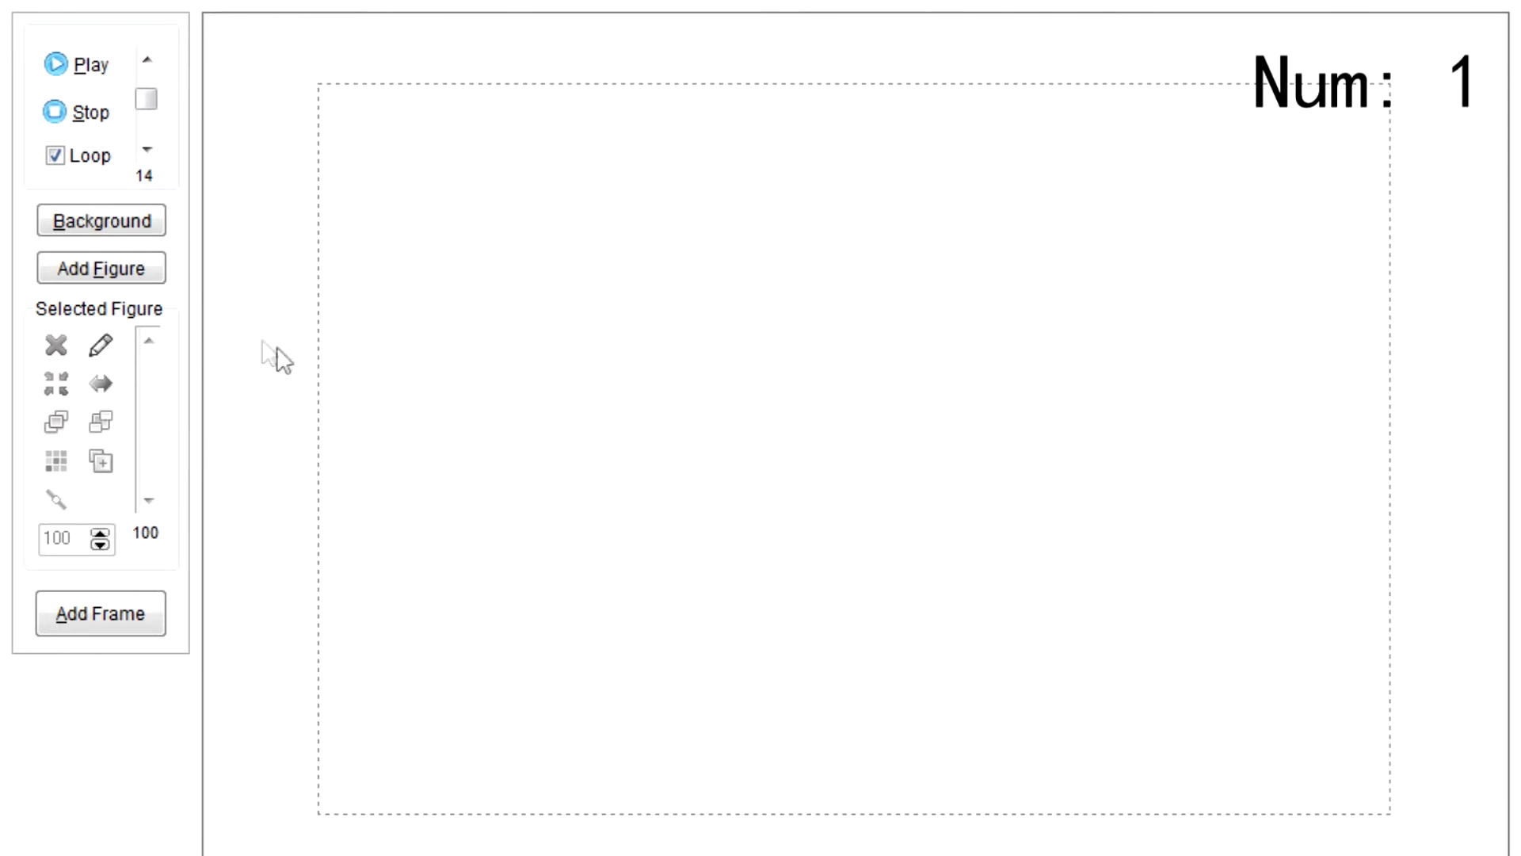
Open the figure selection window and enlarge and reposition it so that all available figure types fit without scrolling.
click(135, 273)
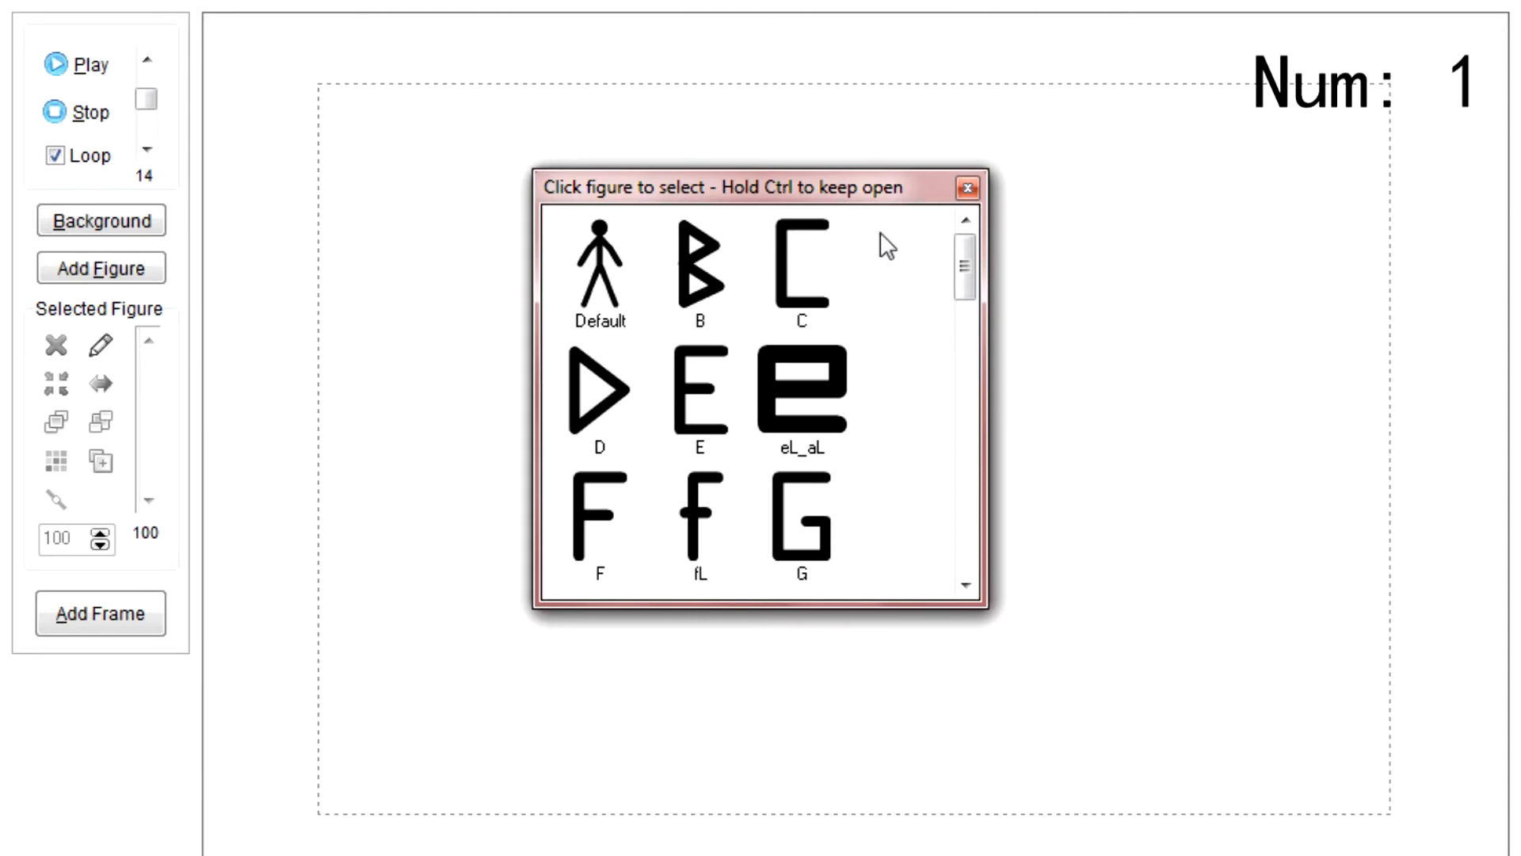
drag(983, 602, 1464, 854)
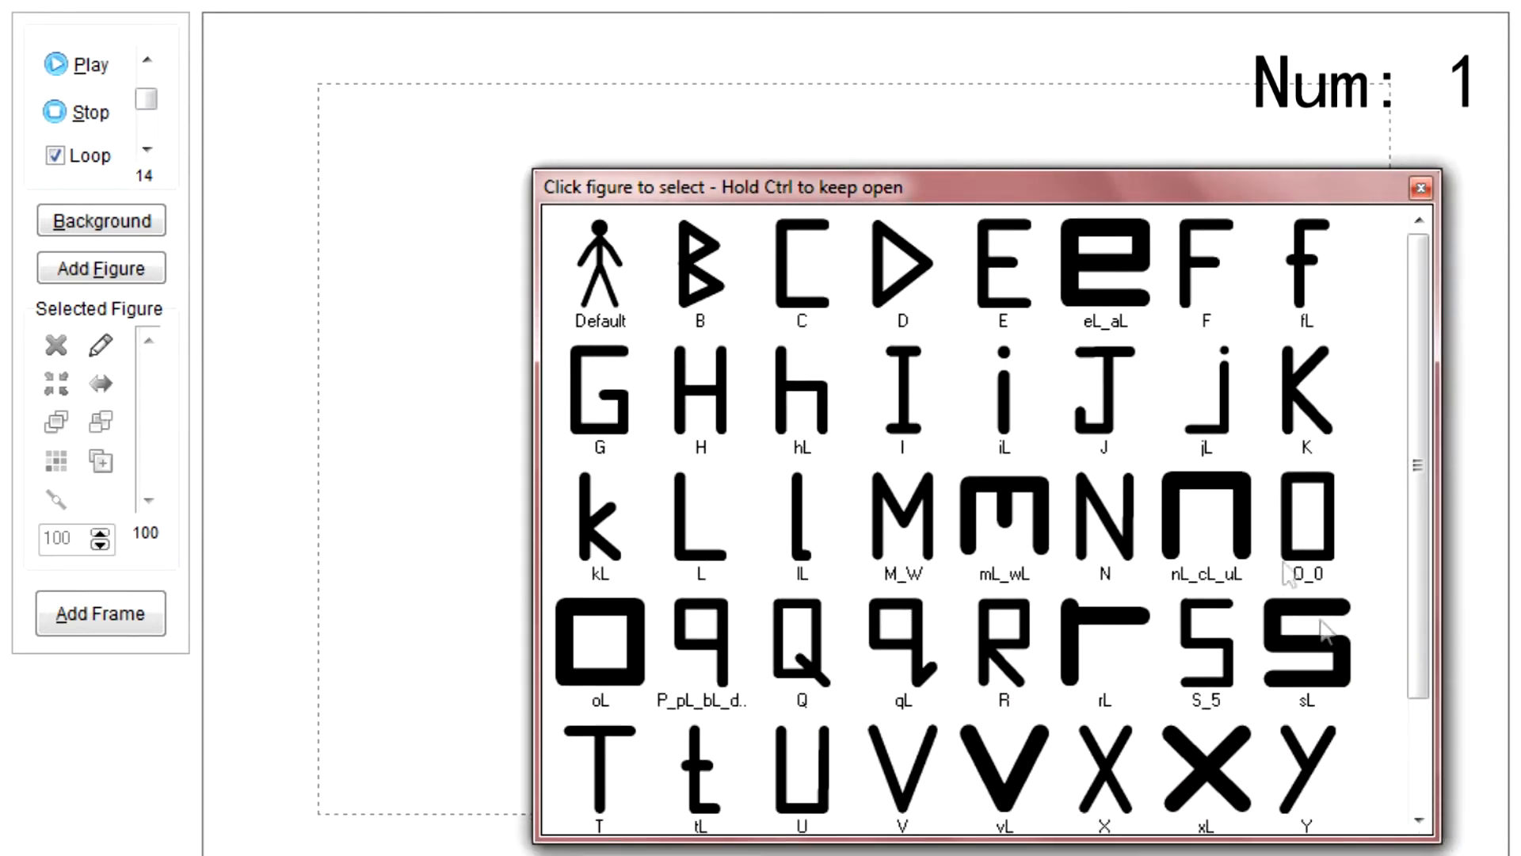
drag(911, 178, 598, 10)
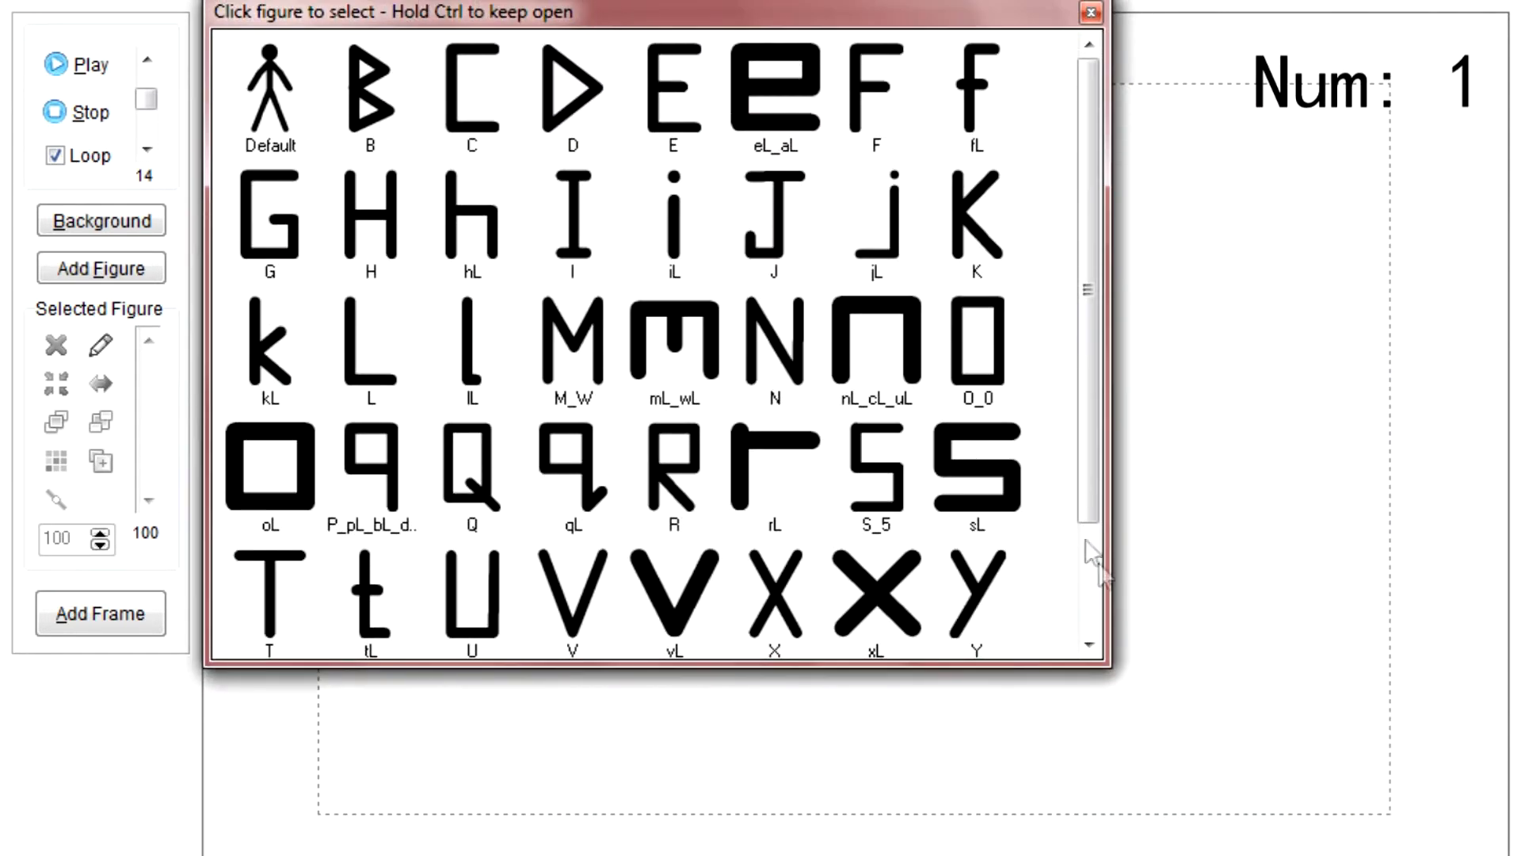
drag(1098, 662, 1456, 834)
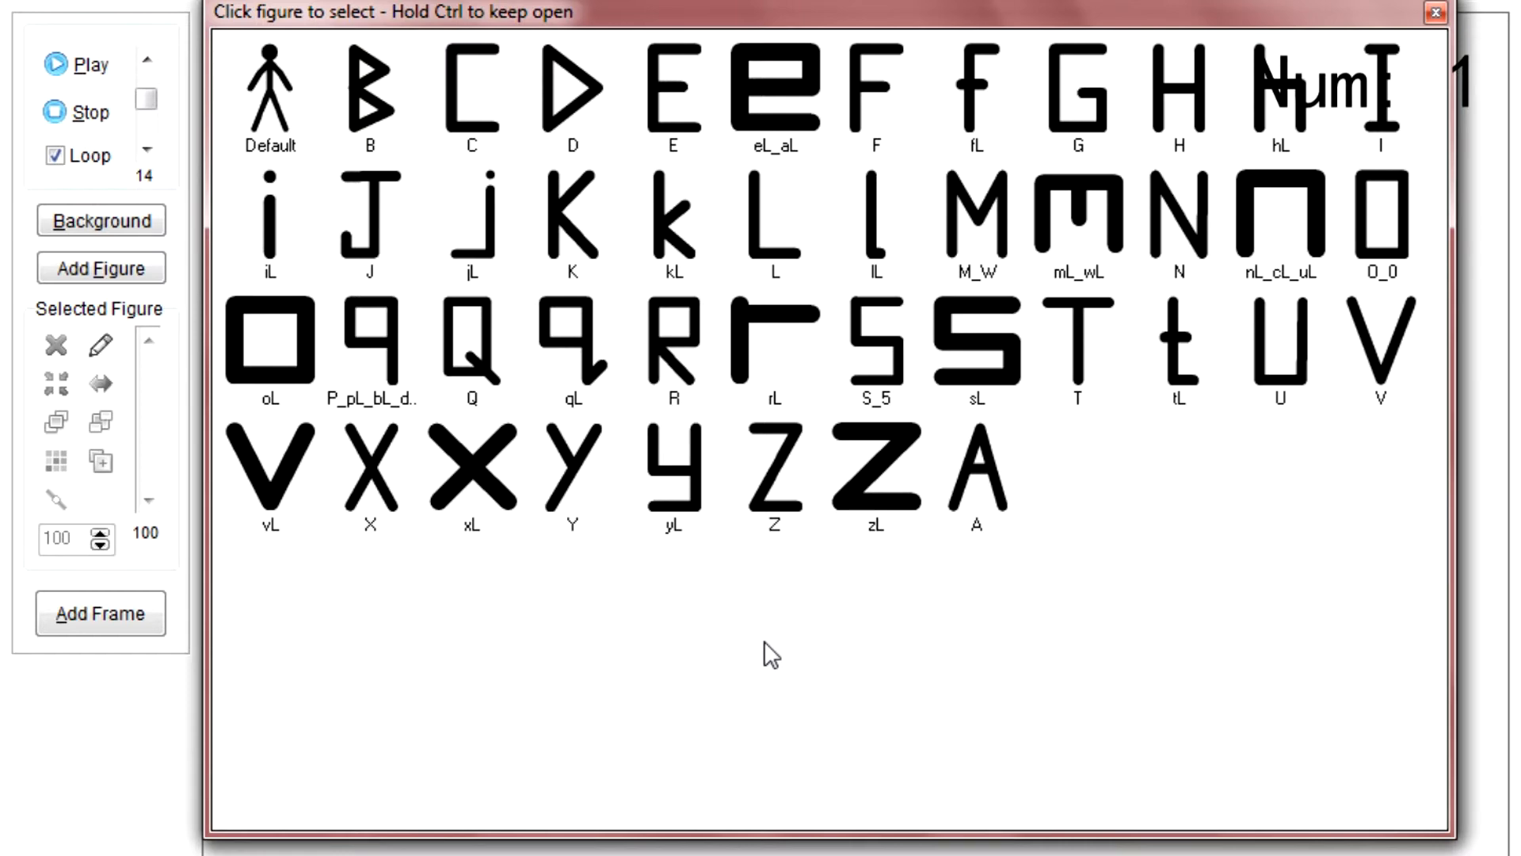
Add the xL figure to the canvas, and delete it while keeping its type in the figure list.
click(445, 462)
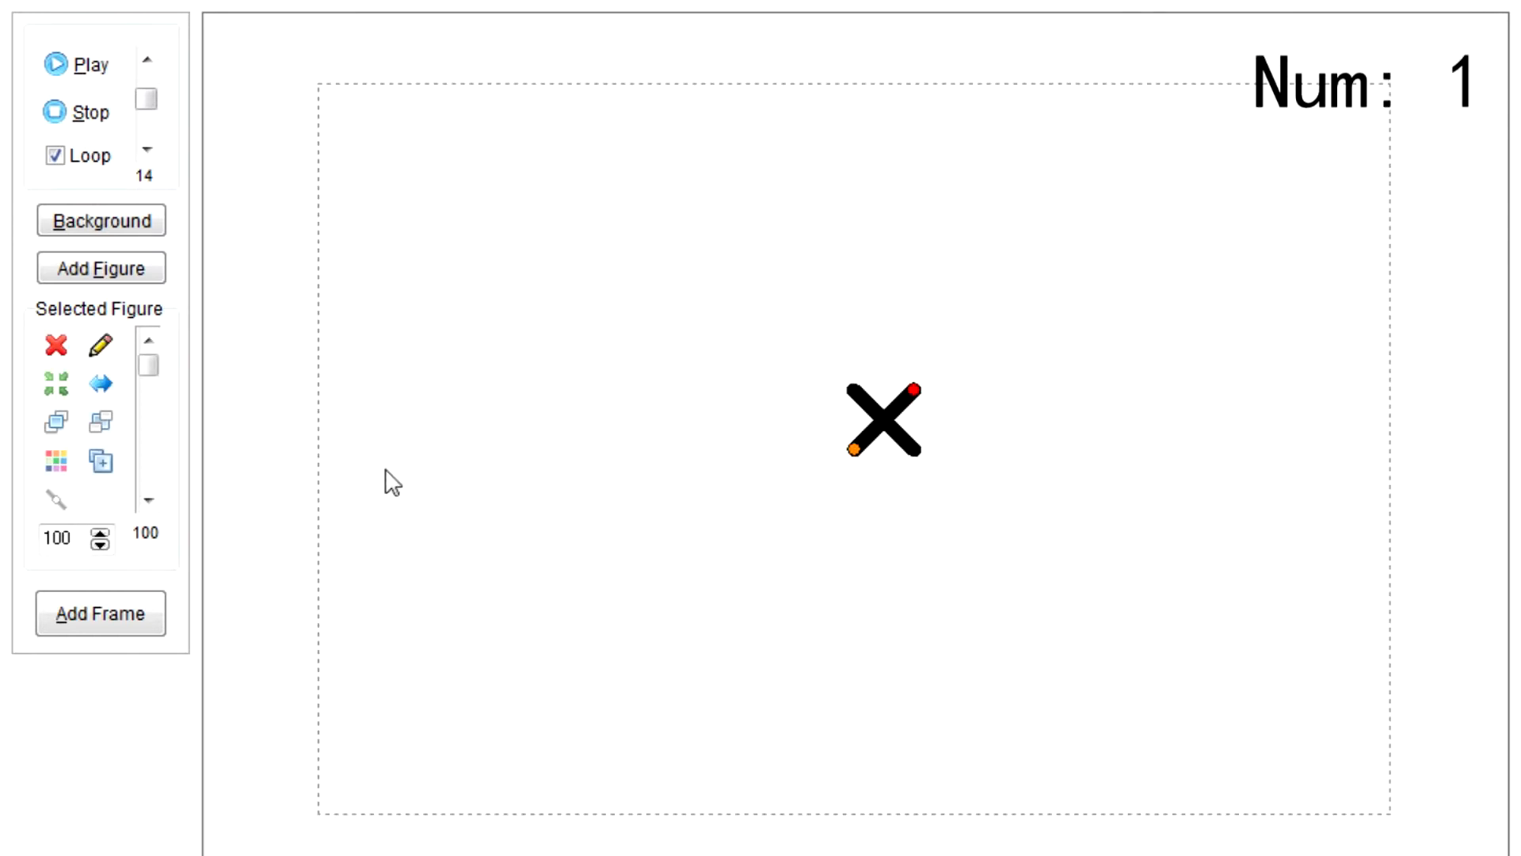
click(57, 346)
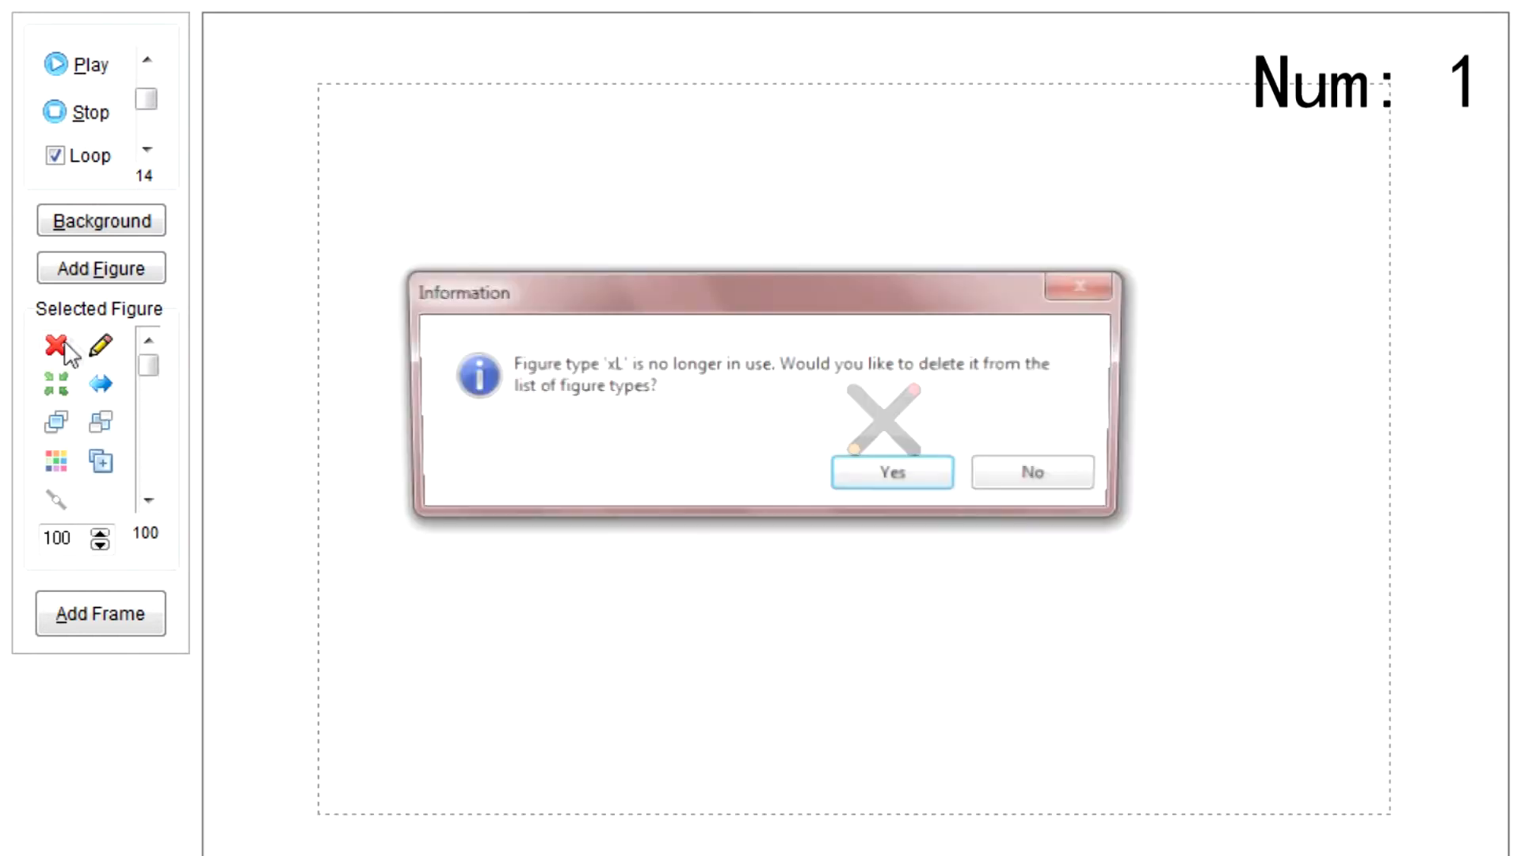
click(1022, 475)
Add several letter figures in one go while keeping the figure selection window open, and close the window.
click(103, 273)
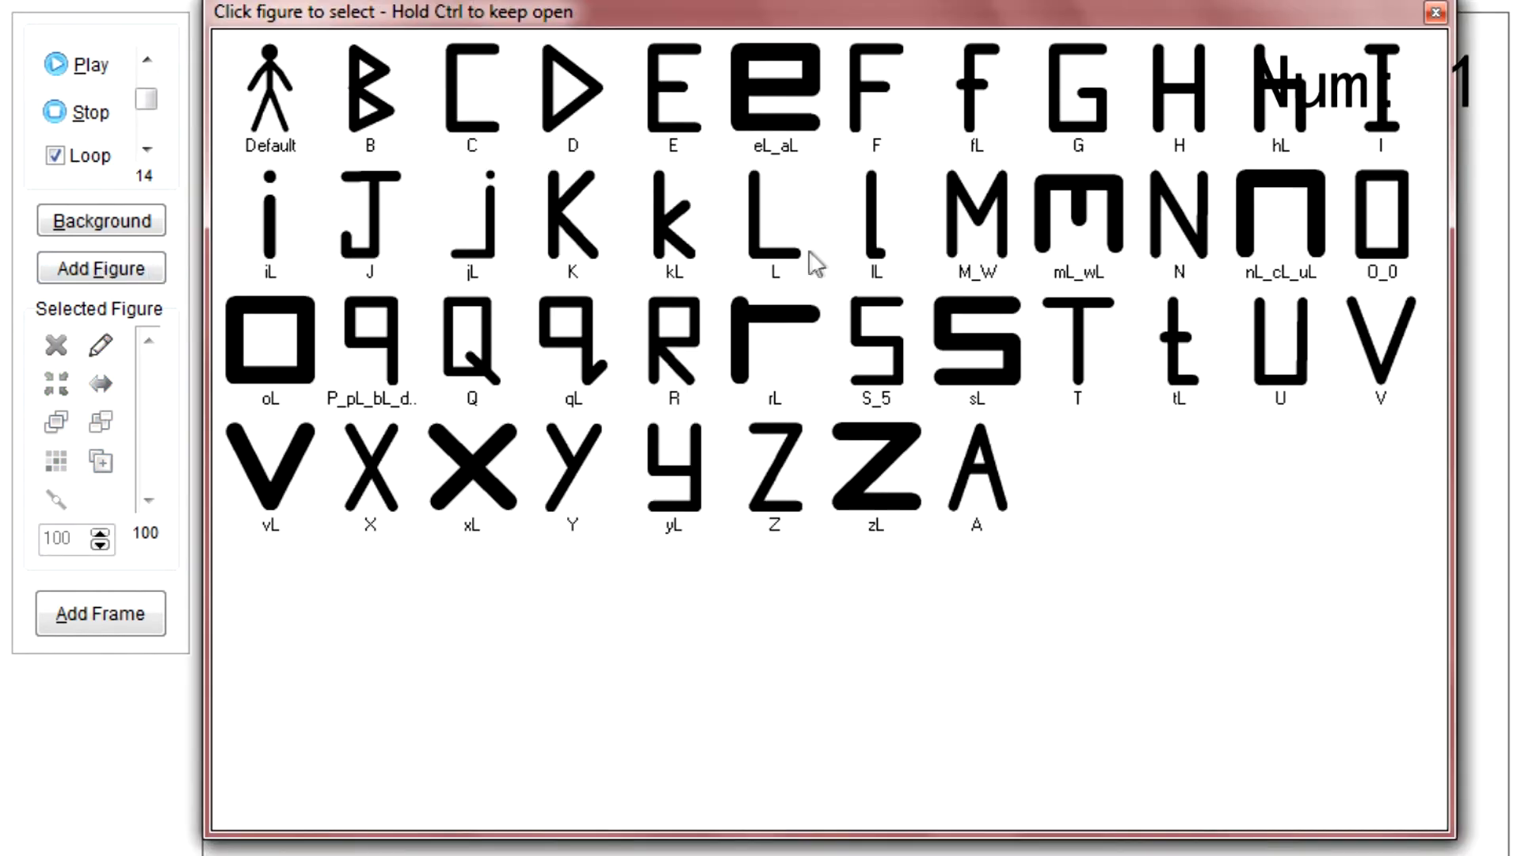
drag(379, 24, 308, 0)
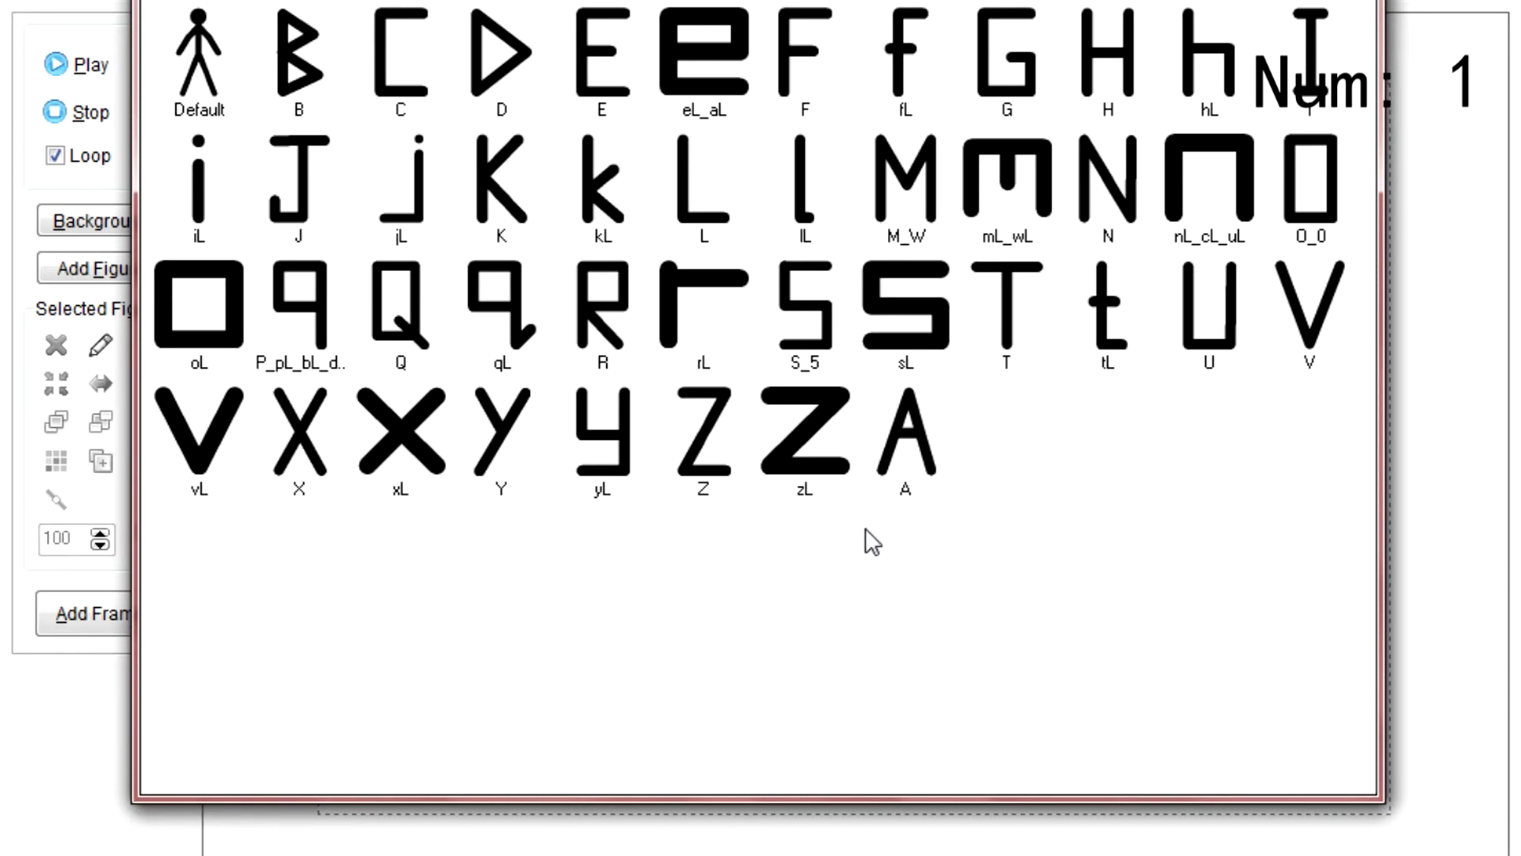
click(828, 339)
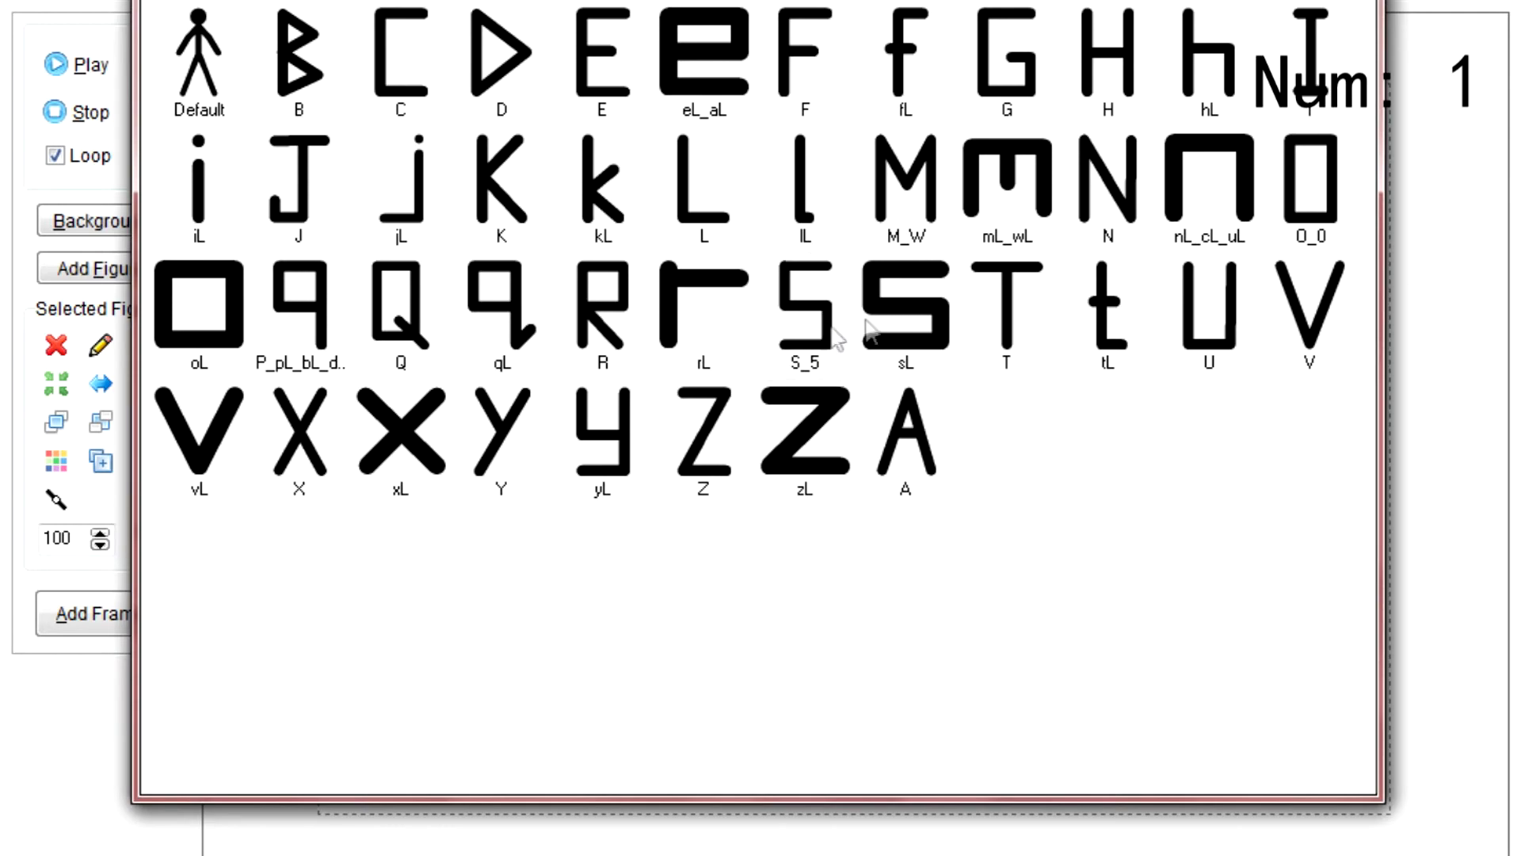
drag(1122, 0, 1097, 148)
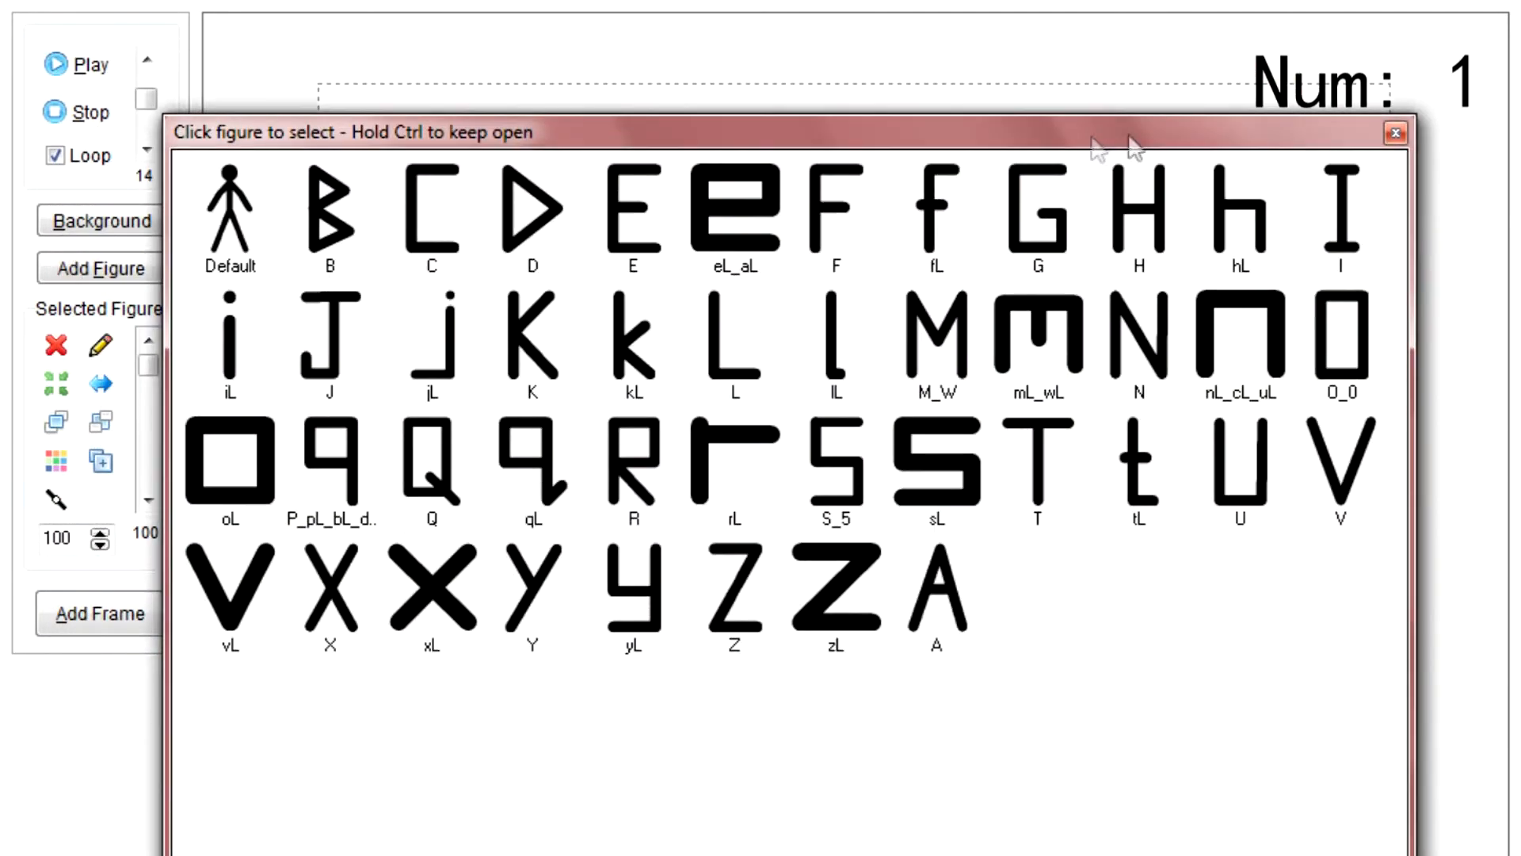
click(1396, 132)
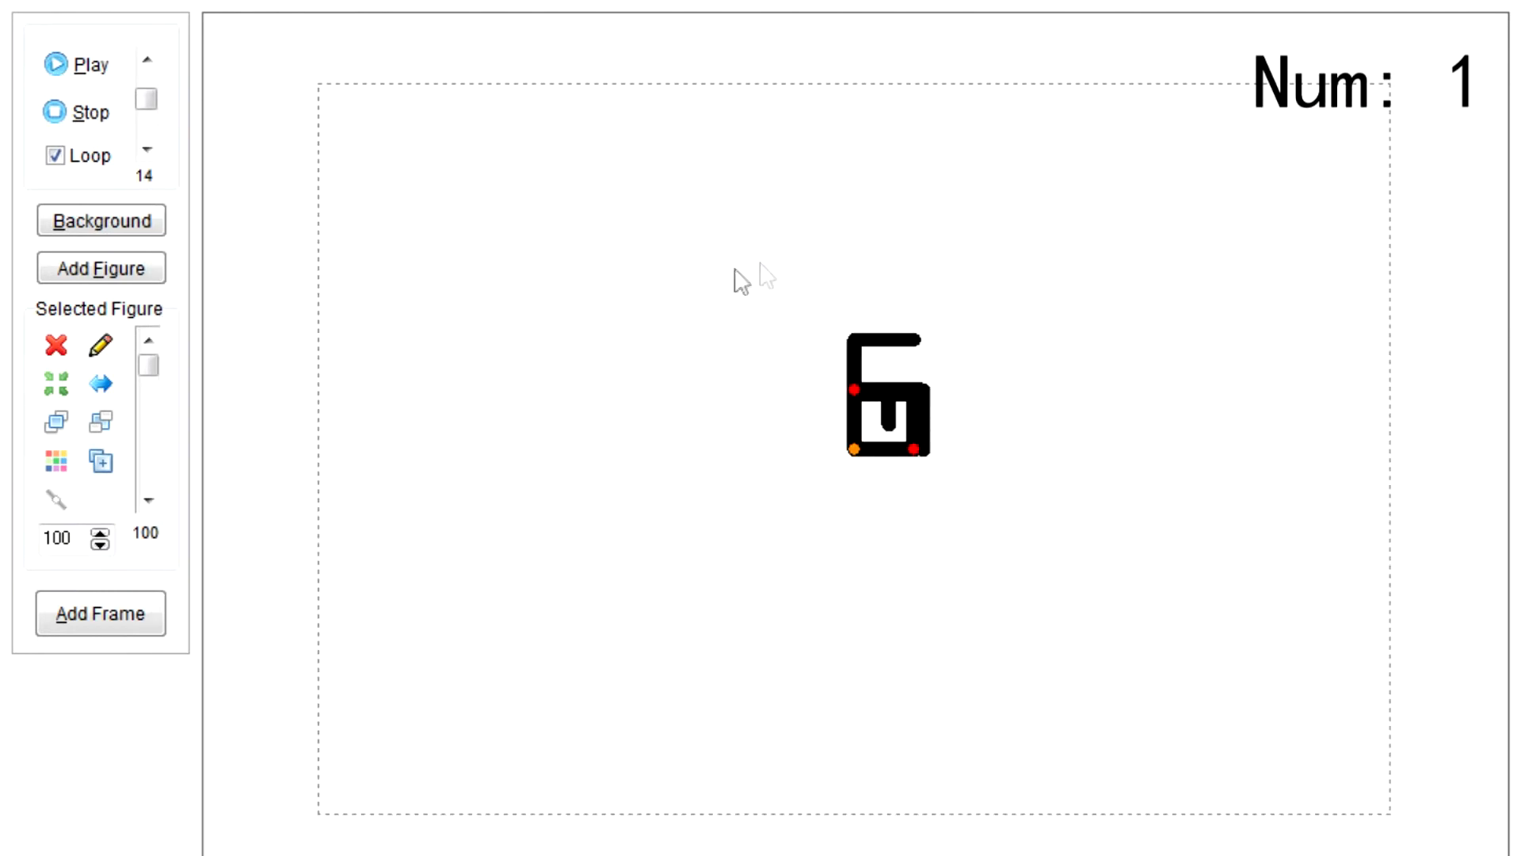
Delete the letter figures from the canvas, keeping their types in the figure list.
click(57, 345)
click(983, 483)
click(985, 488)
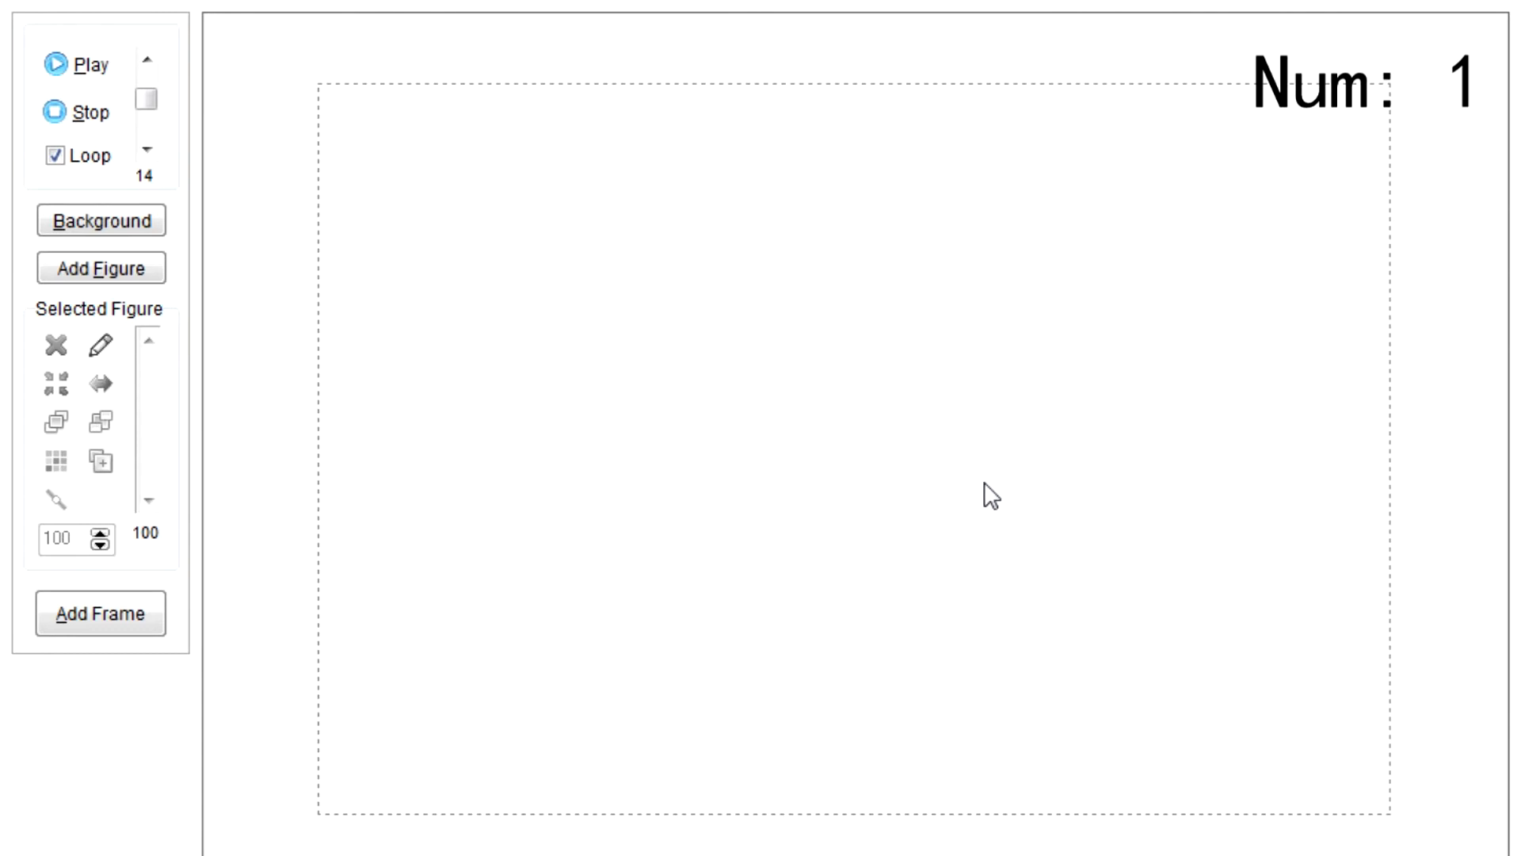